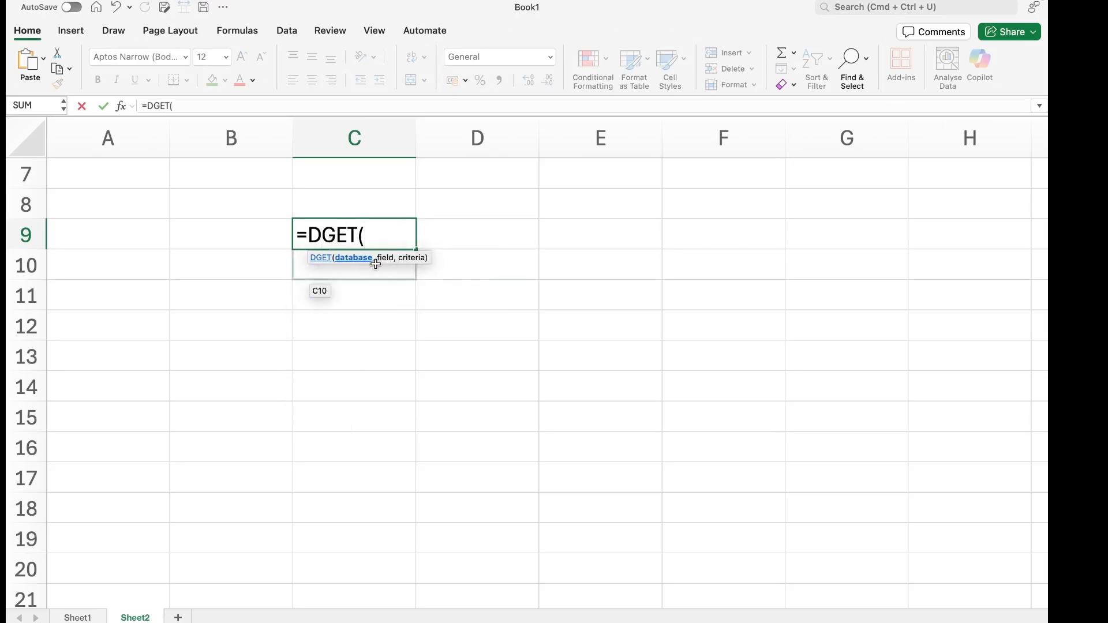
Discard the unfinished DGET formula in cell C9.
scroll(437, 214, up, 5)
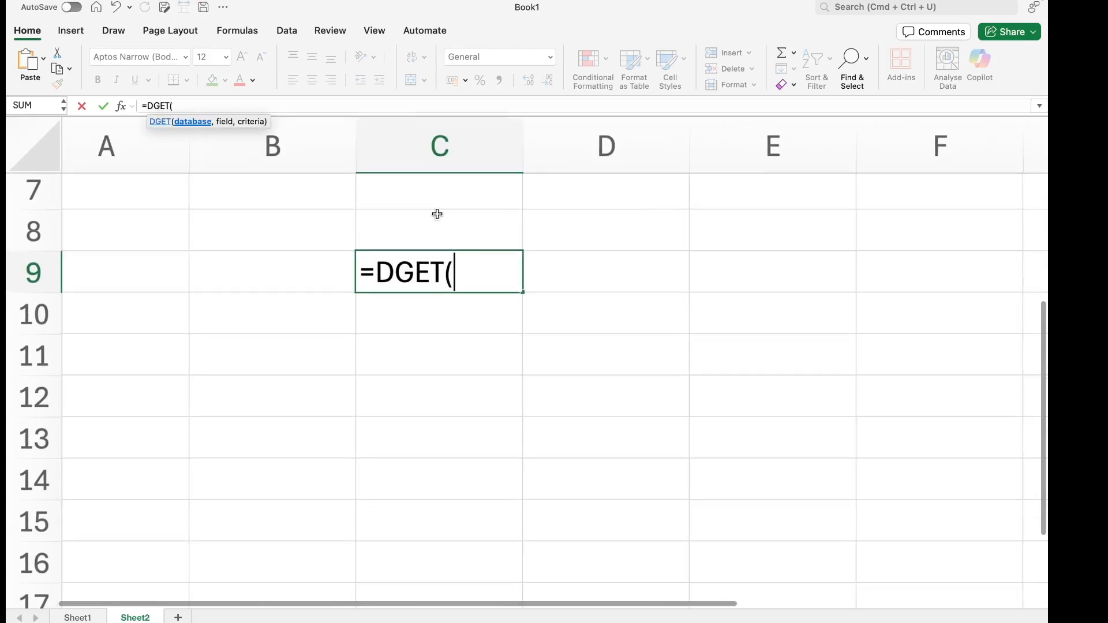
scroll(437, 213, down, 5)
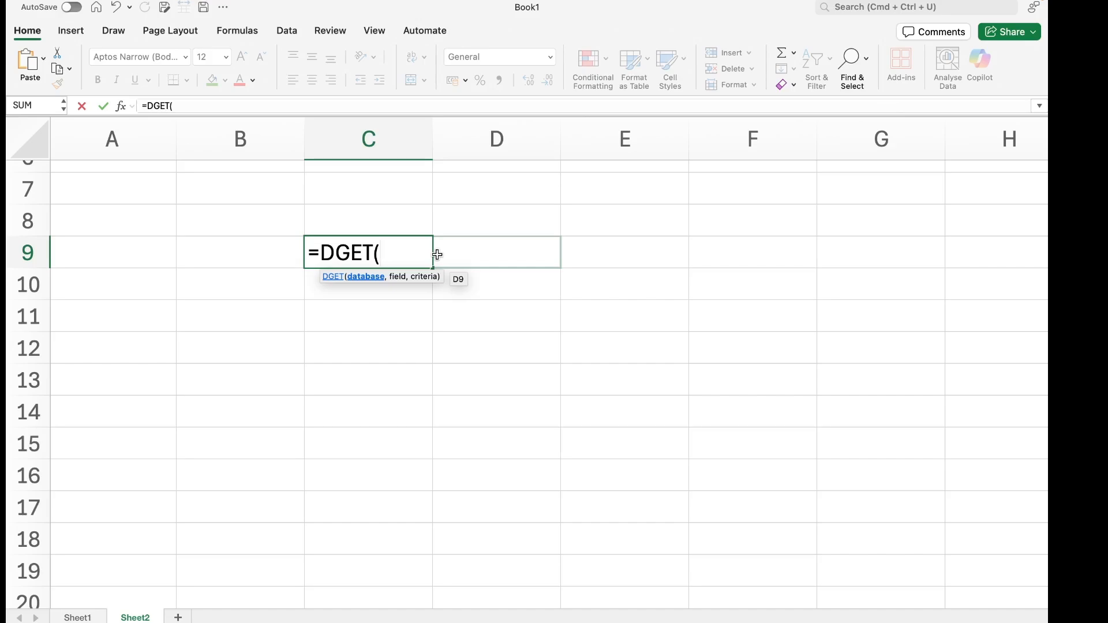
key(BackSpace)
key(BackSpace)
key(BackSpace)
key(BackSpace)
key(Escape)
key(Return)
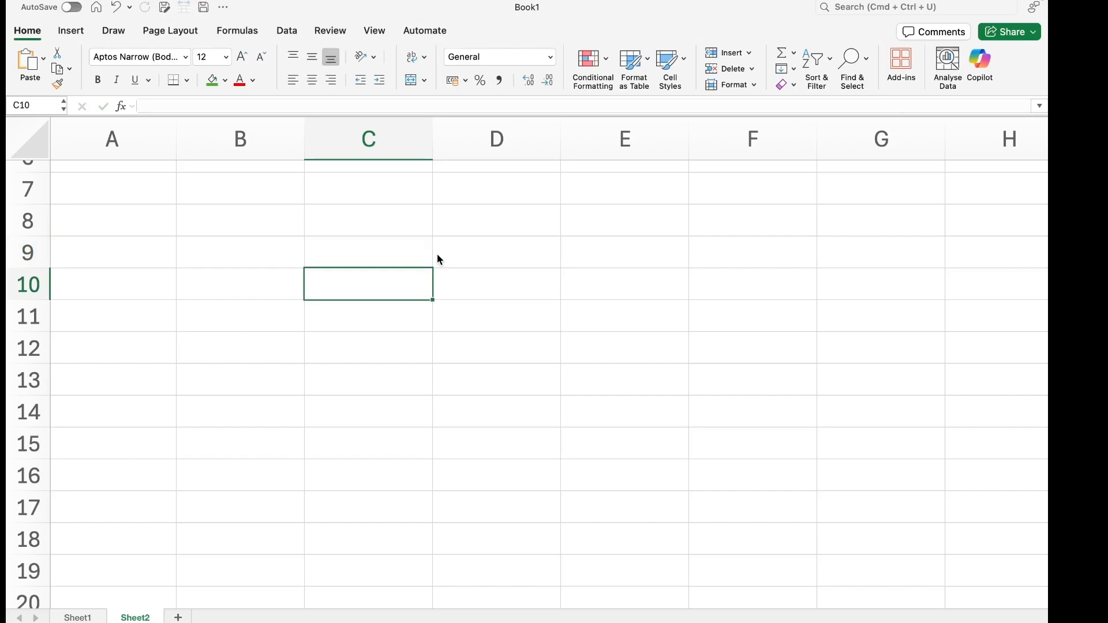
Enter the column headers NAME in B3 and DEPARTMENT in C3.
click(144, 231)
scroll(144, 231, up, 5)
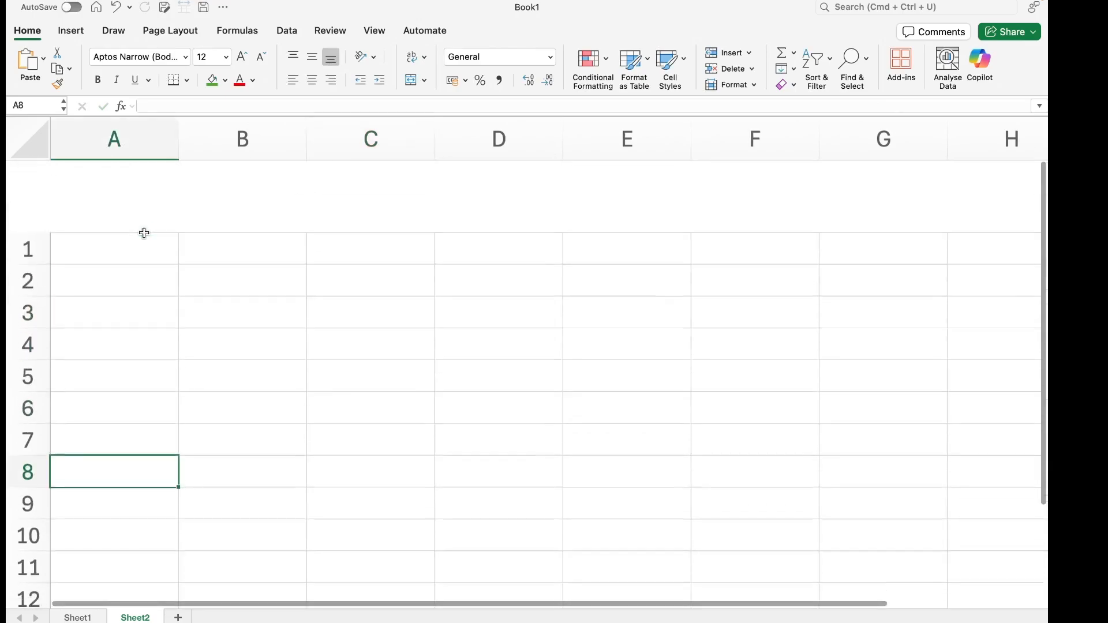
scroll(156, 220, down, 1)
click(162, 205)
scroll(162, 205, up, 1)
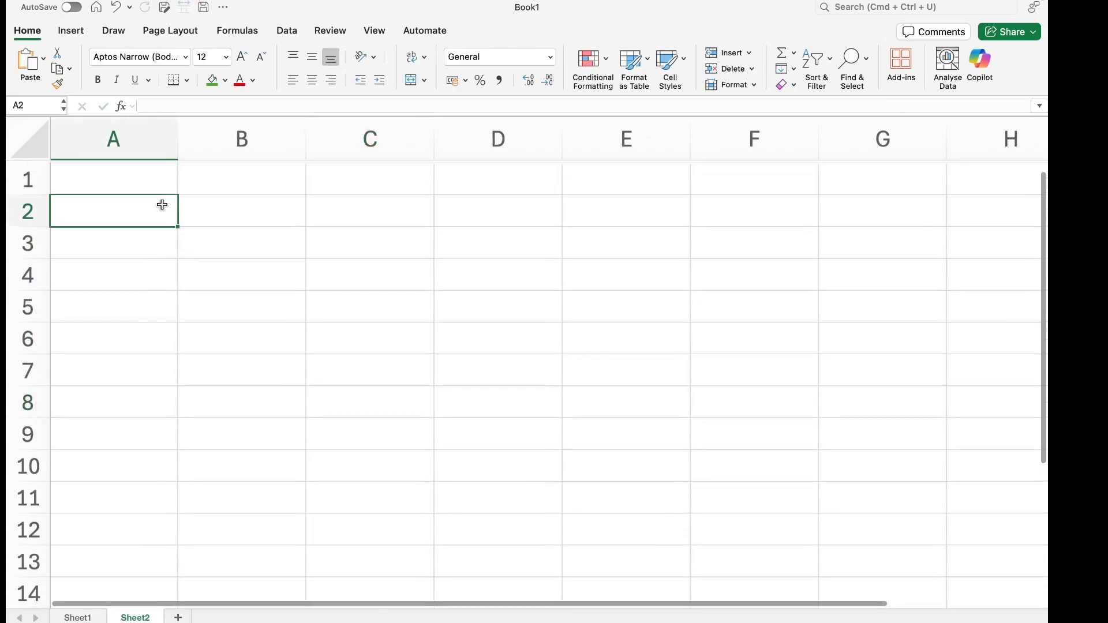
click(221, 212)
key(Return)
text(NAME)
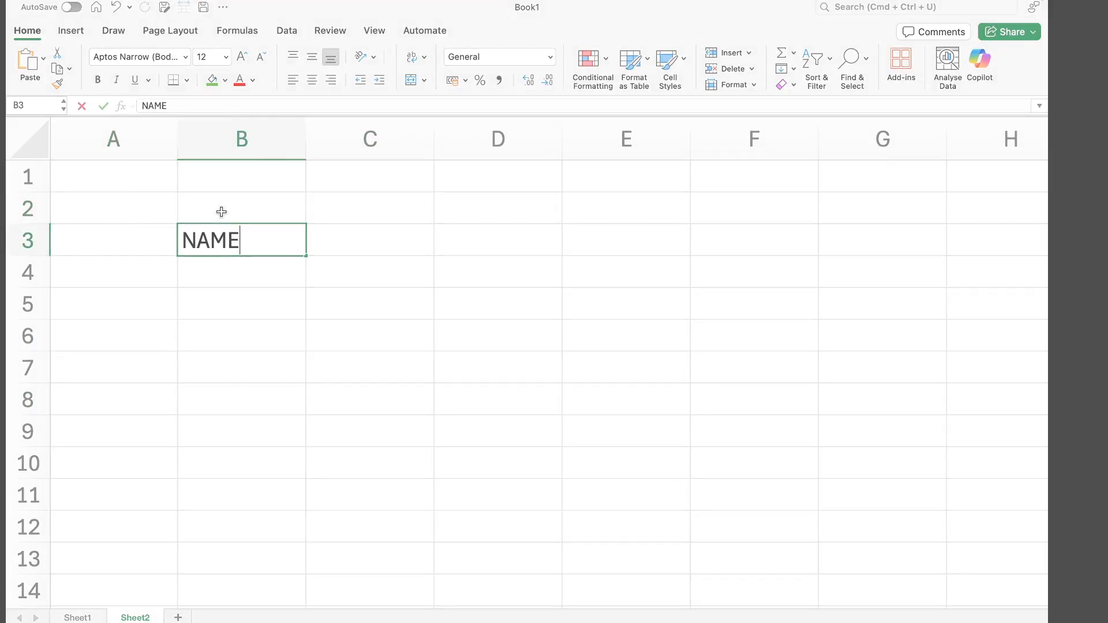
key(Tab)
text(DEPARTM)
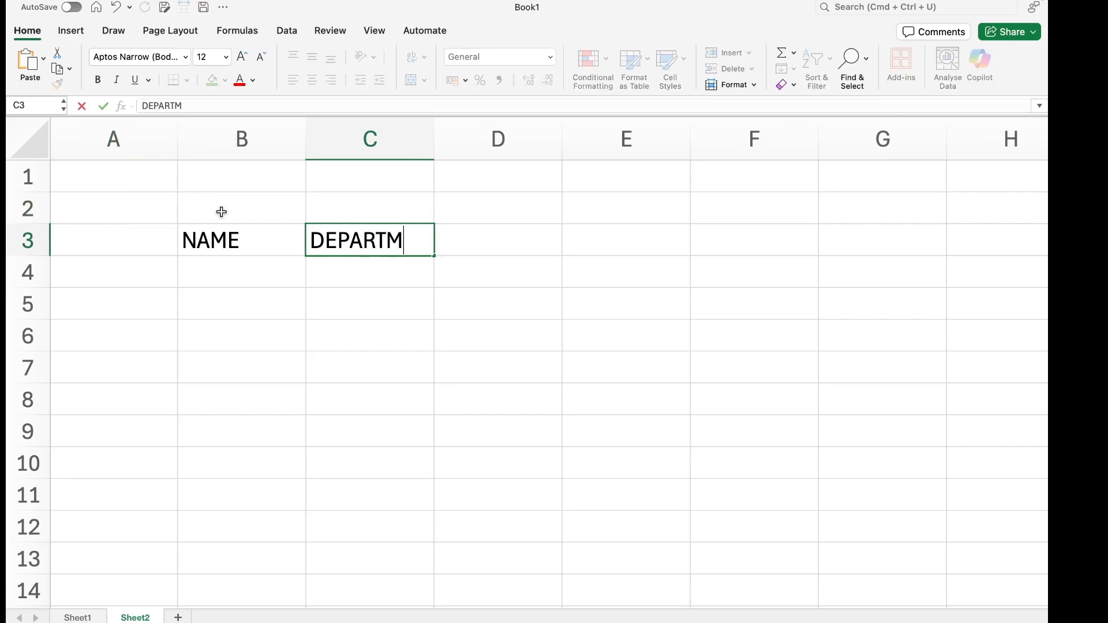
text(ENT)
key(Return)
Enter the header SALARY in D3 and autofit column C to its header text.
key(Right)
key(Up)
key(Right)
text(SL)
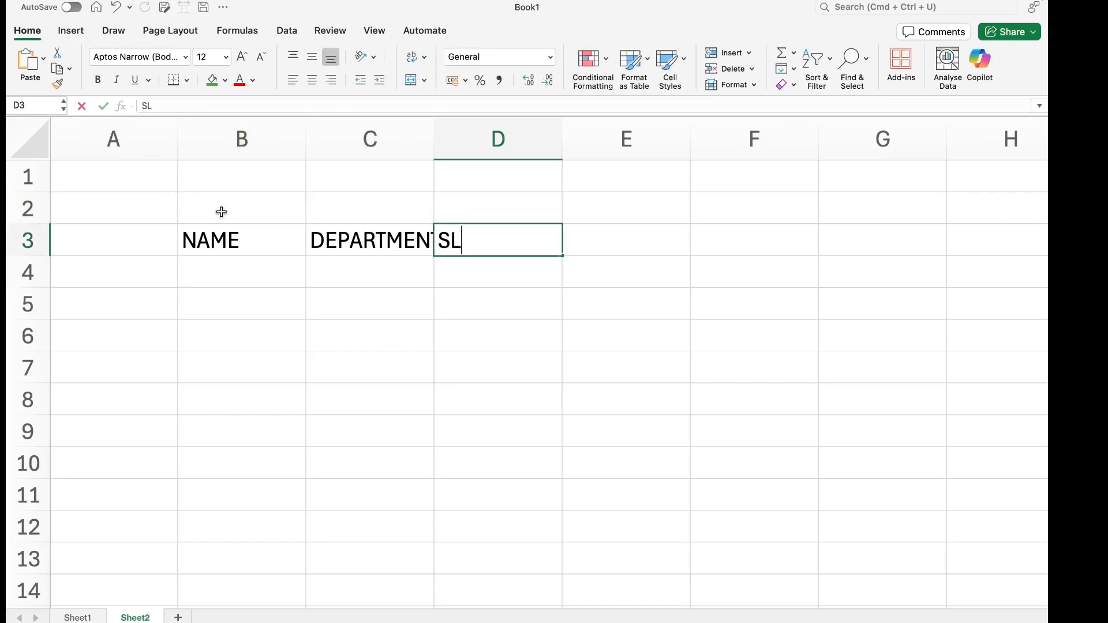
key(BackSpace)
text(SA)
key(BackSpace)
key(BackSpace)
text(A)
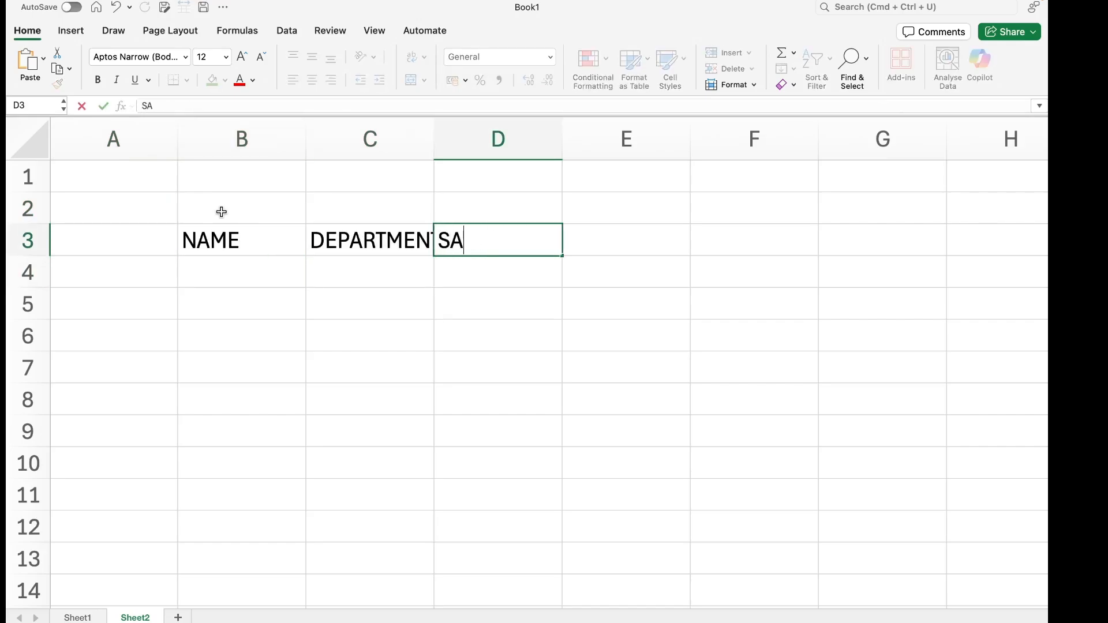
text(LARY)
key(Return)
key(Left)
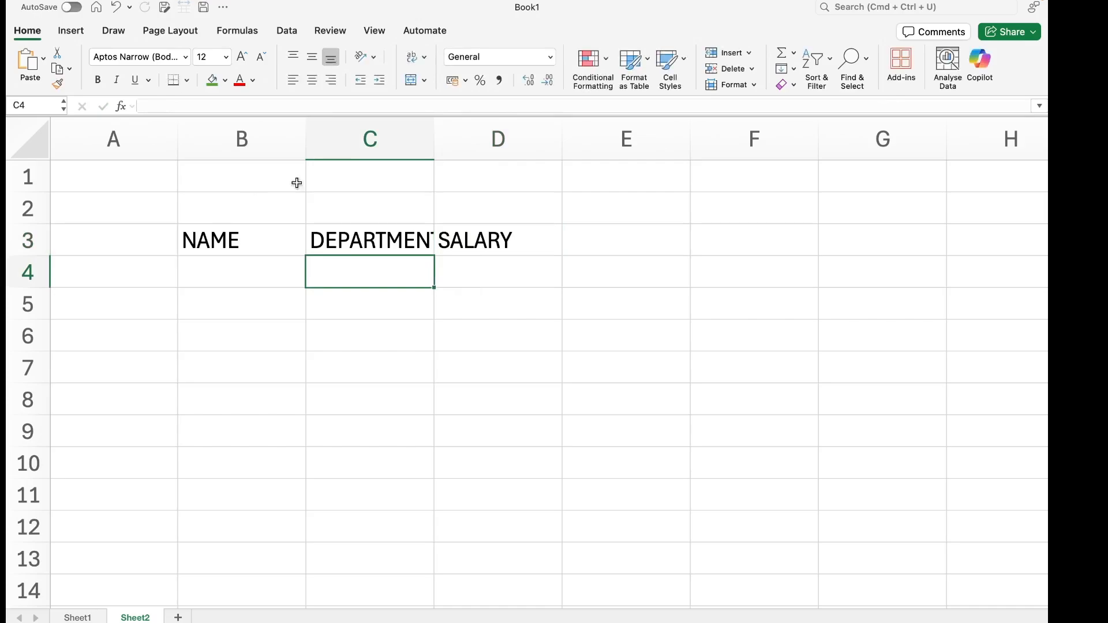
double_click(436, 151)
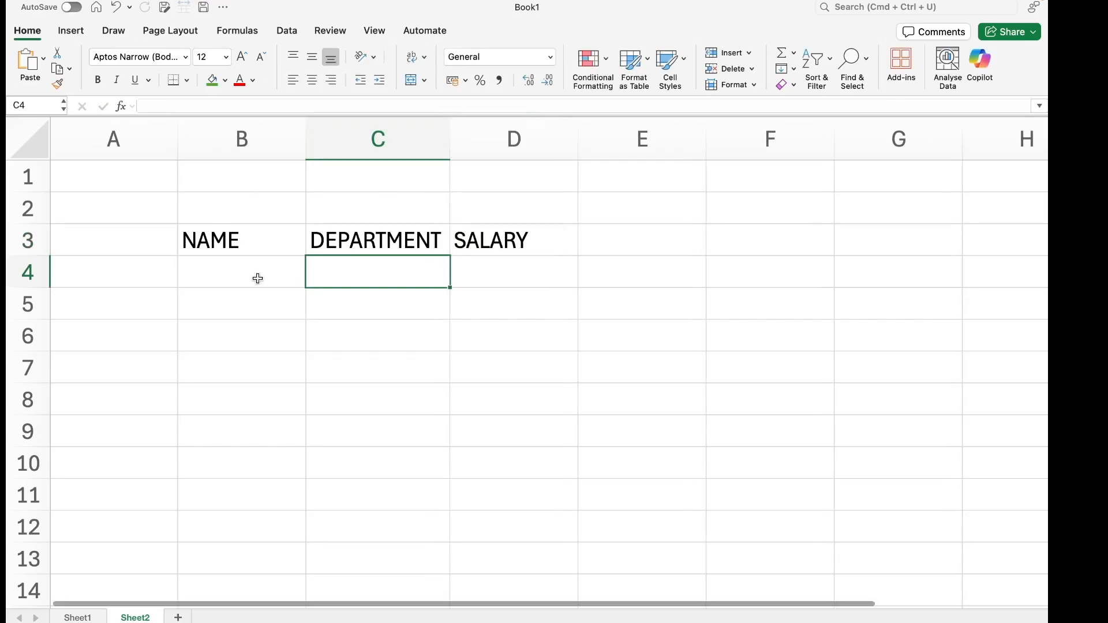
Fill B4:B6 under the NAME header with three employees' first names.
click(238, 286)
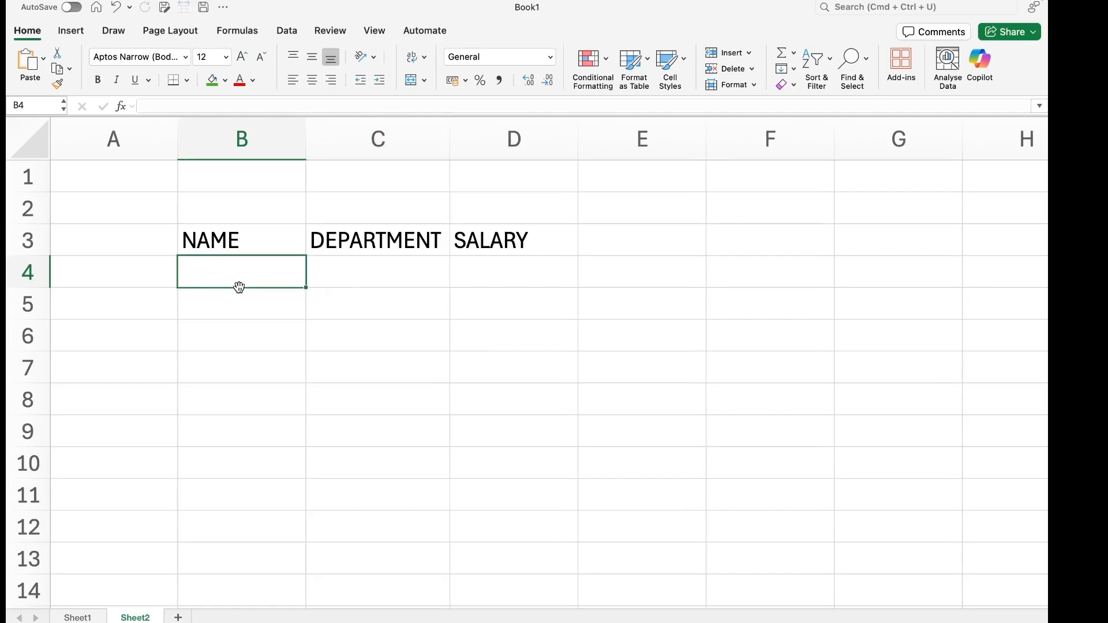
text(ASHA)
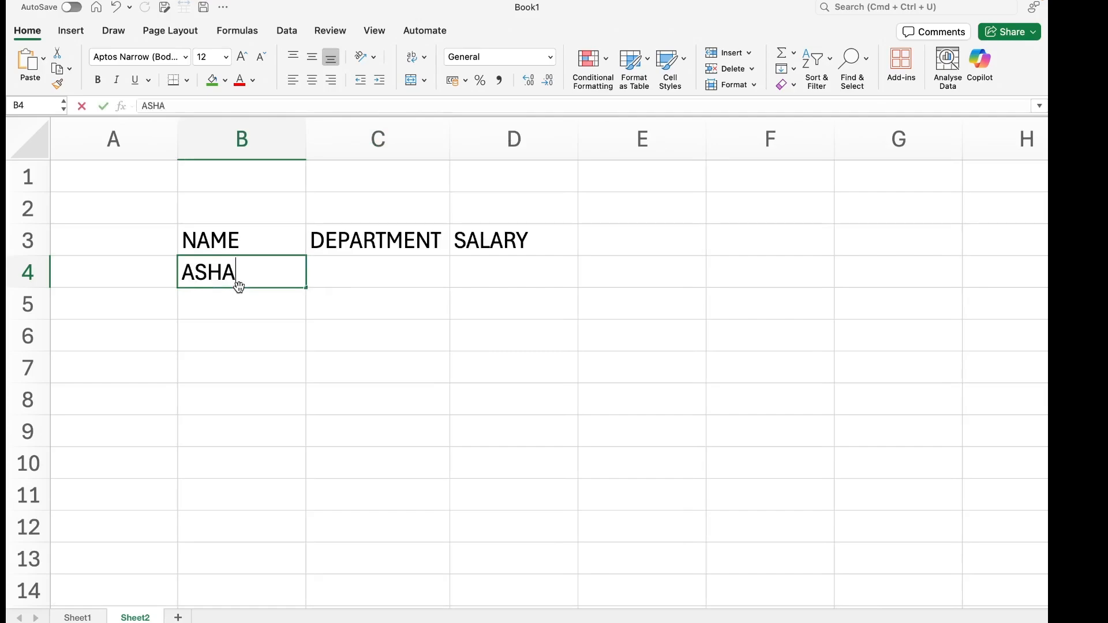
key(Return)
text(RAVI)
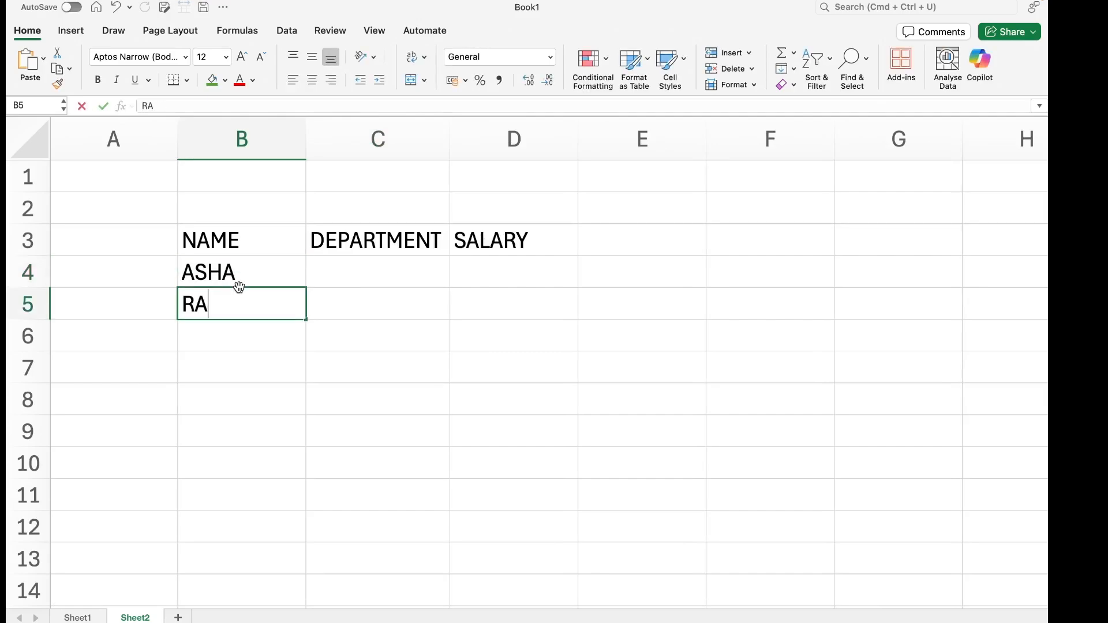
key(Return)
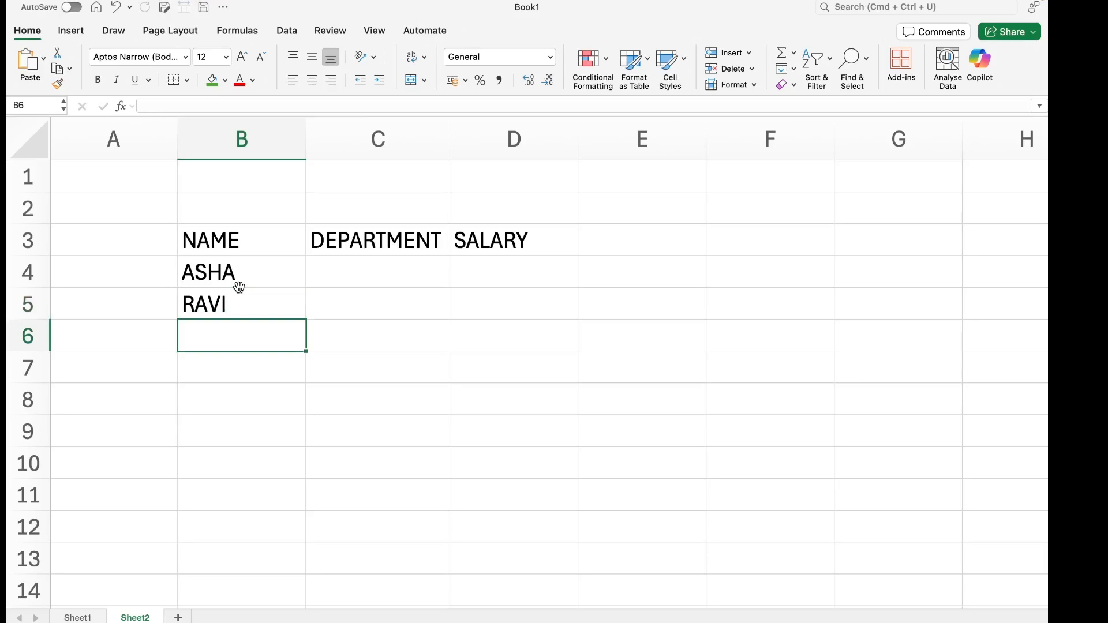
text(NEHA)
key(Tab)
Enter the departments HR, IT and IT in C4:C6.
key(Up)
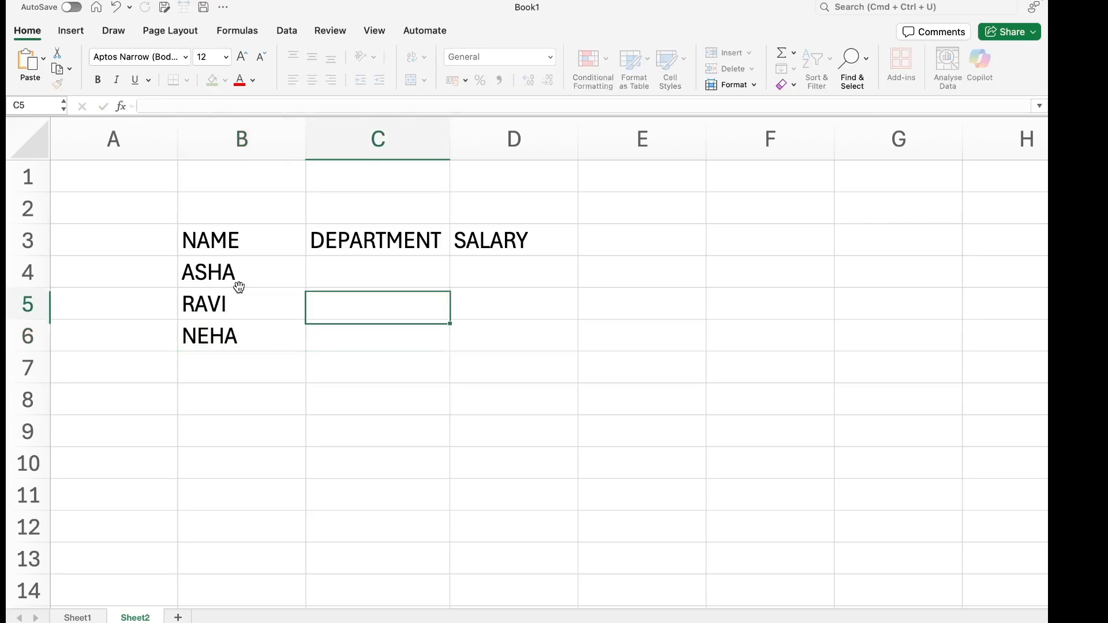
key(Up)
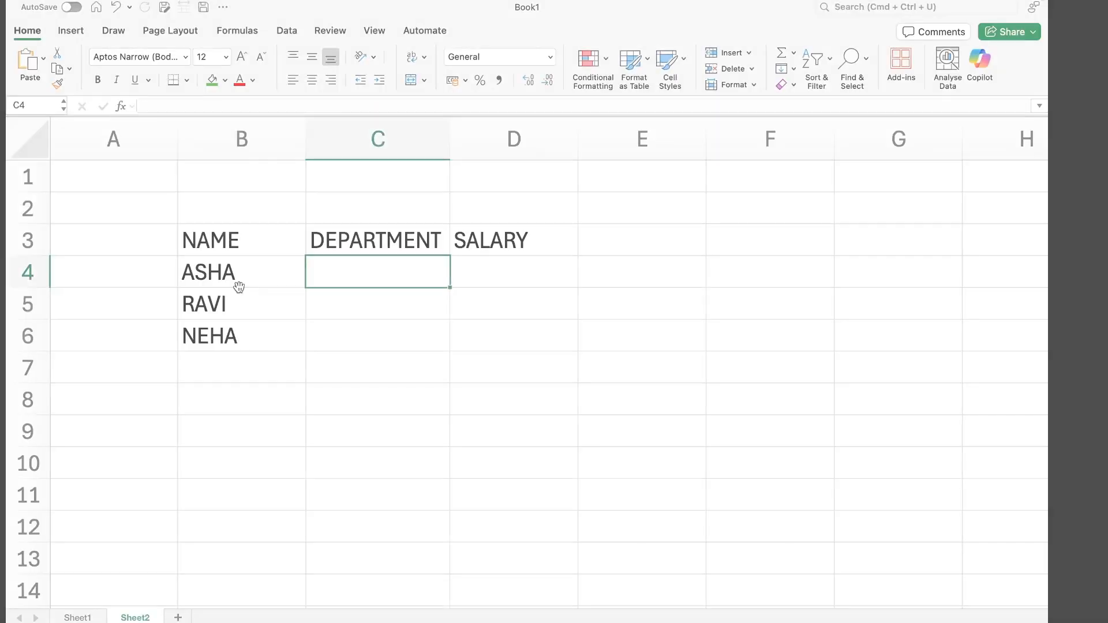
text(HR)
key(Return)
text(IT)
key(Return)
text(IT)
key(Return)
Enter the salaries 40000, 50000 and 55000 in D4:D6.
key(Right)
key(Up)
key(Up)
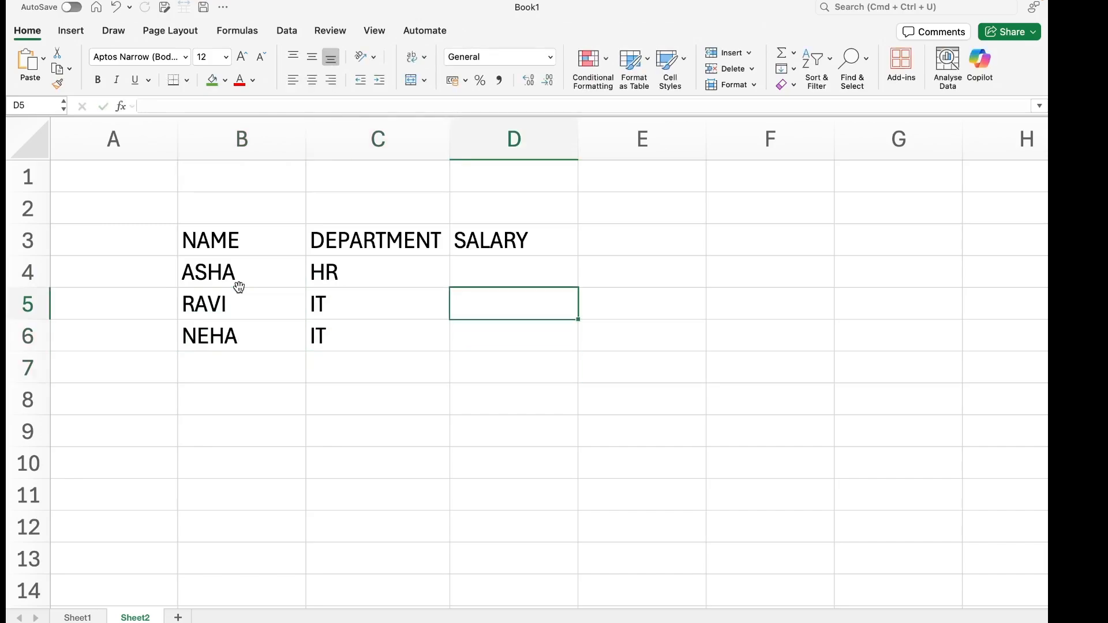
key(Up)
text(40000)
key(Return)
text(50000)
key(Return)
text(55)
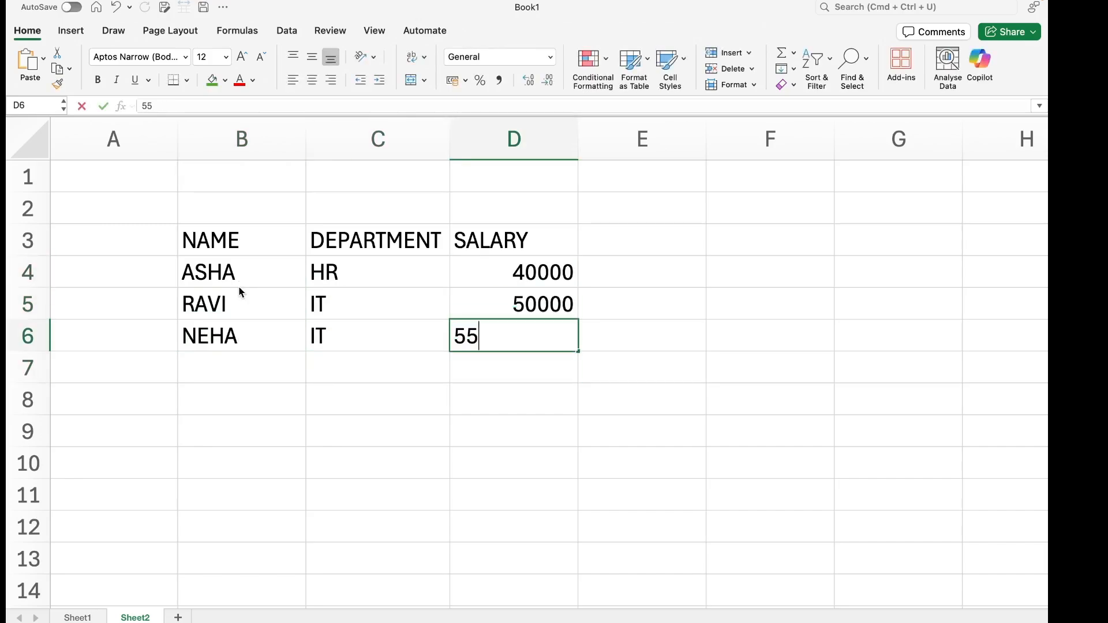
text(000)
key(Return)
key(Right)
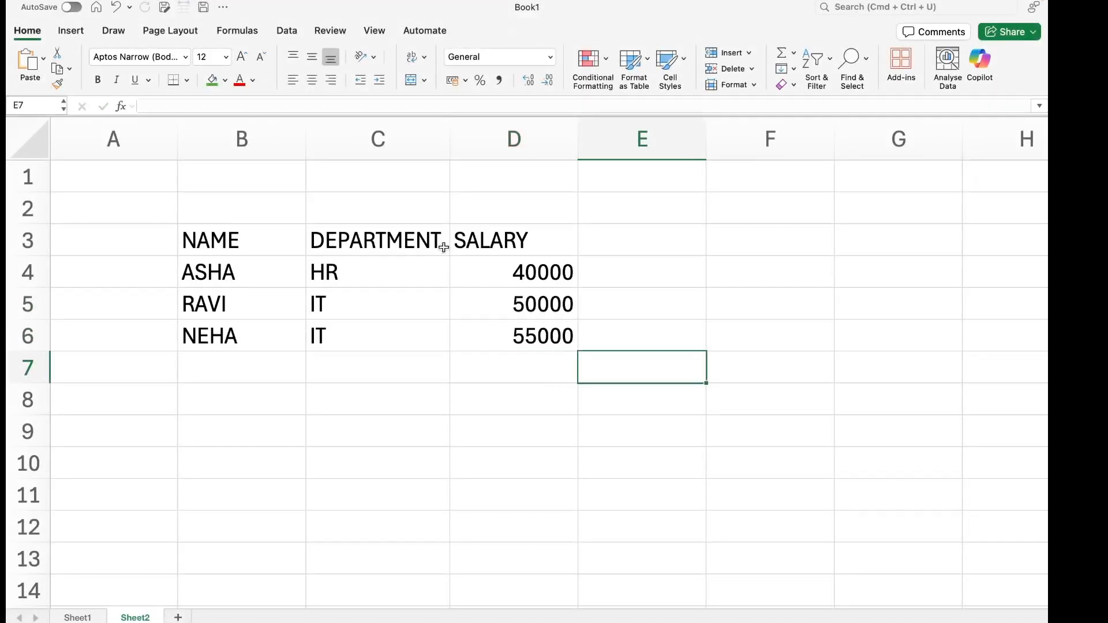
Enter the heading CRITERIA in F3, beside the data table.
click(710, 235)
text(C)
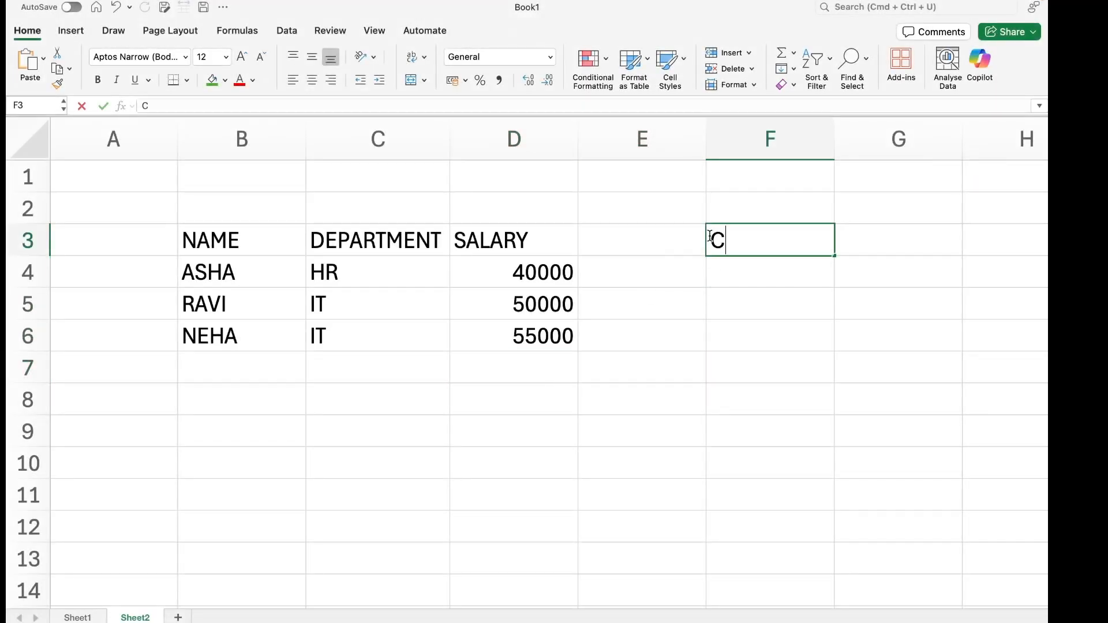
text(RITERIA)
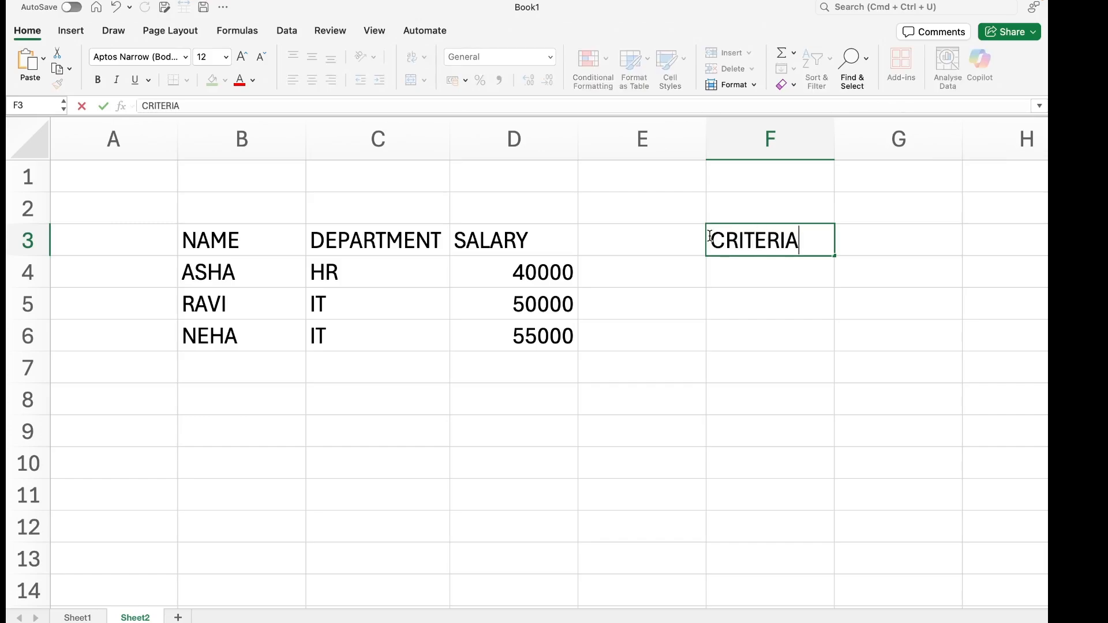
key(Return)
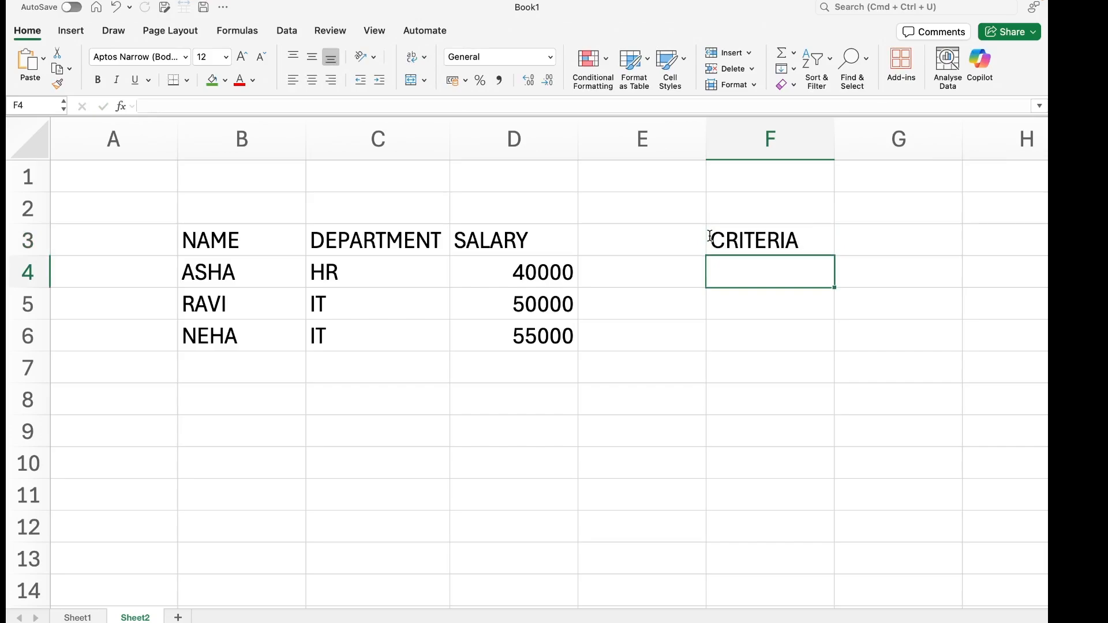
Enter the criteria header DEPARMENT in F5 and the criteria value IT in F6.
key(Down)
key(Down)
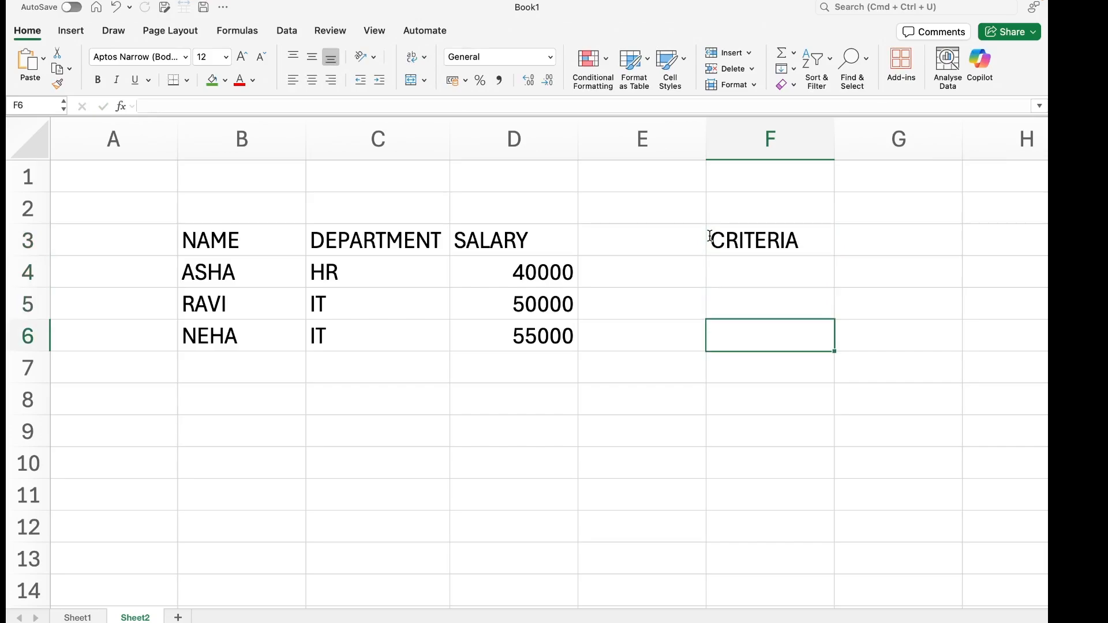
key(Up)
text(DEPARMENT)
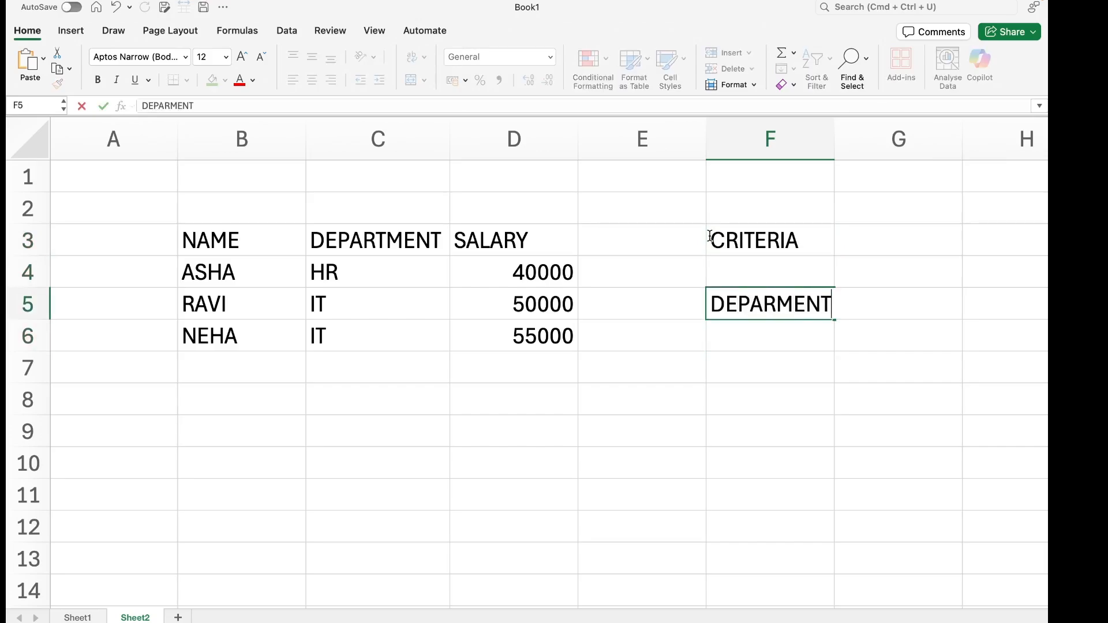
key(Return)
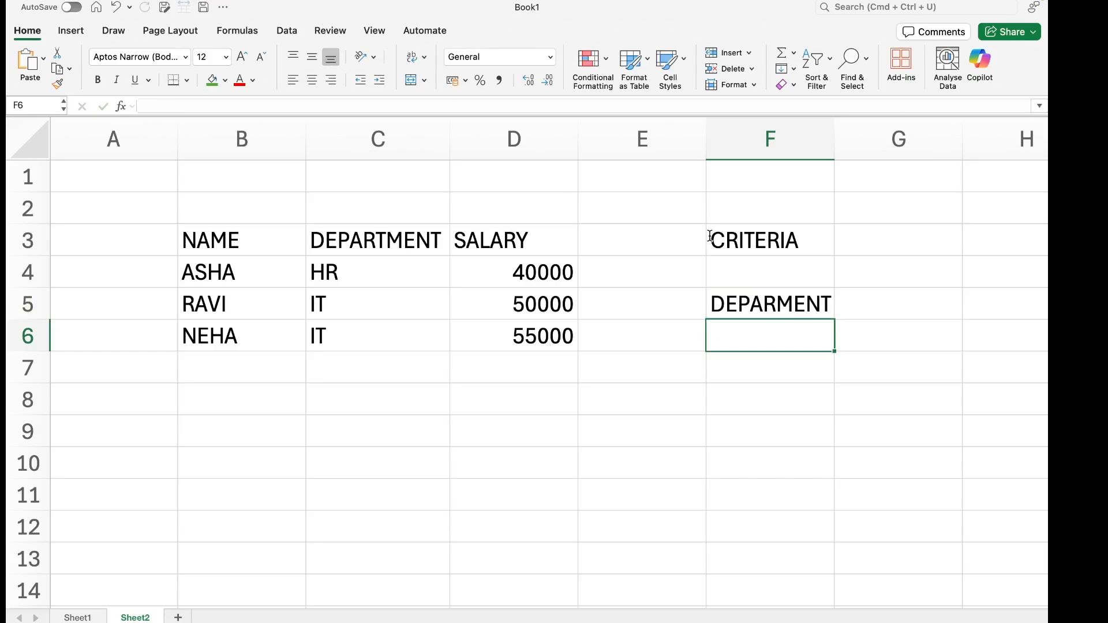
text(IT)
key(Return)
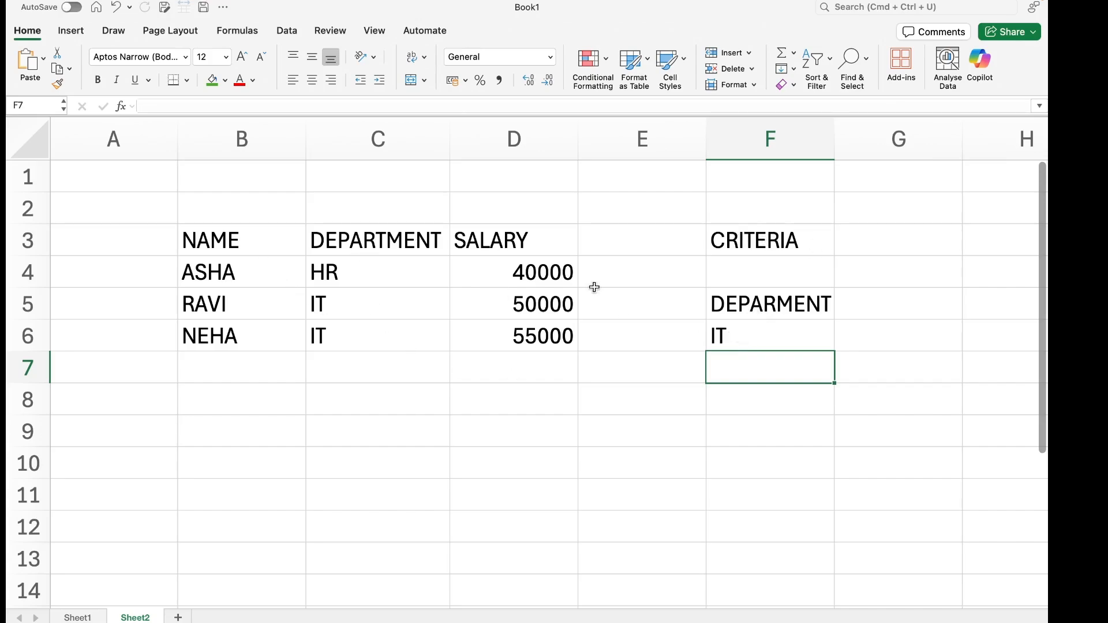
Format B3:D6, F3 and F5:F6 with light green fill and all borders, with red text in the criteria cells.
drag(265, 226, 509, 327)
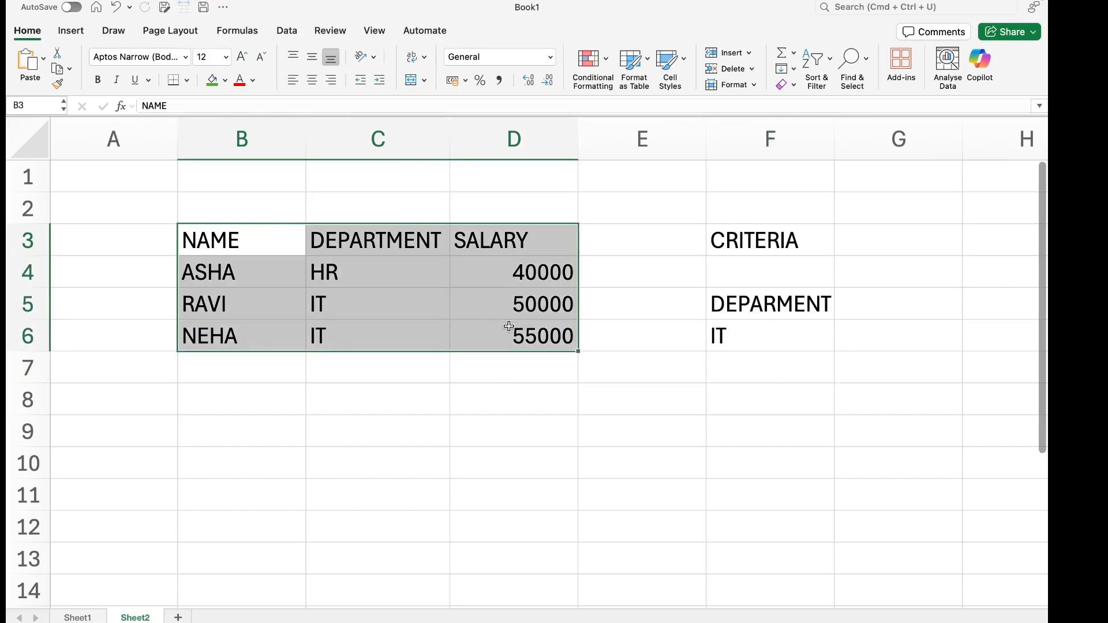
click(217, 84)
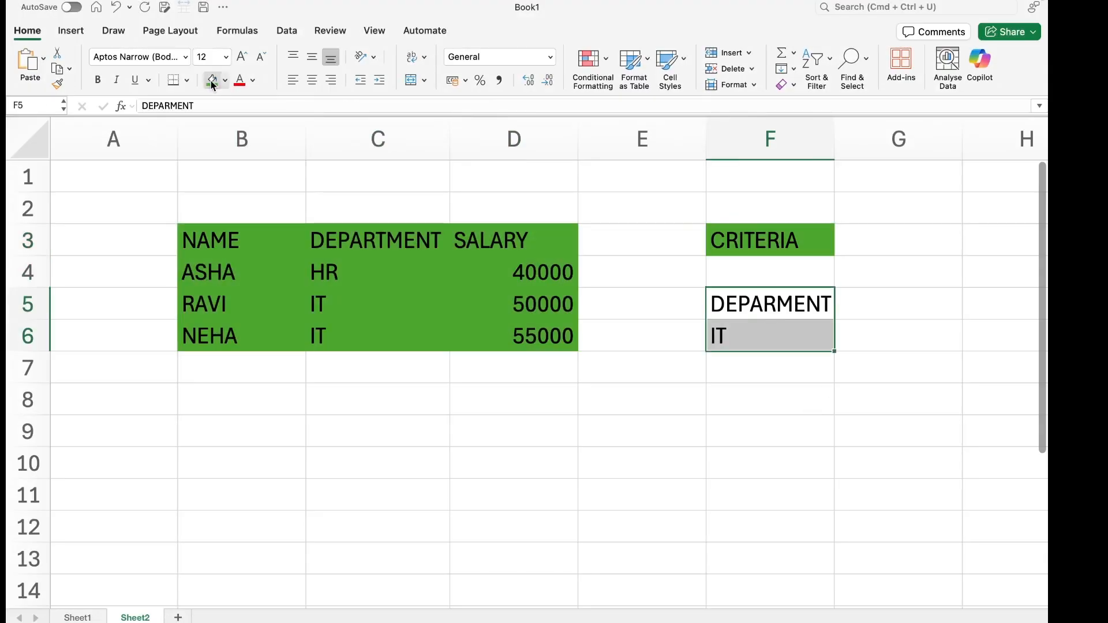
click(217, 84)
click(186, 80)
click(220, 215)
click(821, 310)
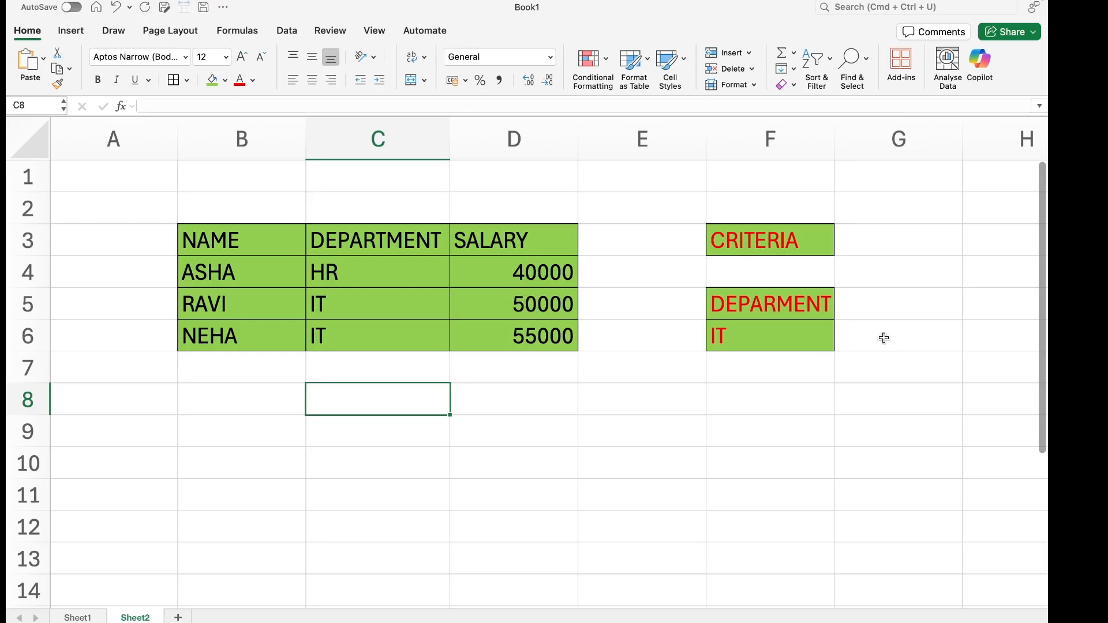
Enter the formula =DGET(B3:D6,"SALARY",F6) in B9 to look up the salary from the table.
click(298, 421)
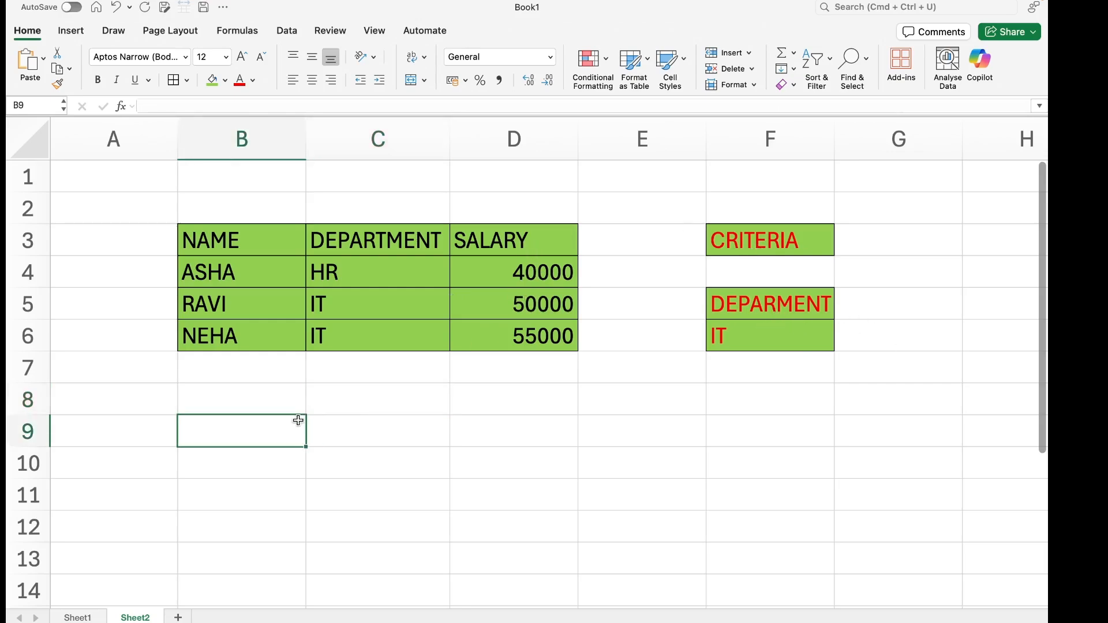
text(=DGE)
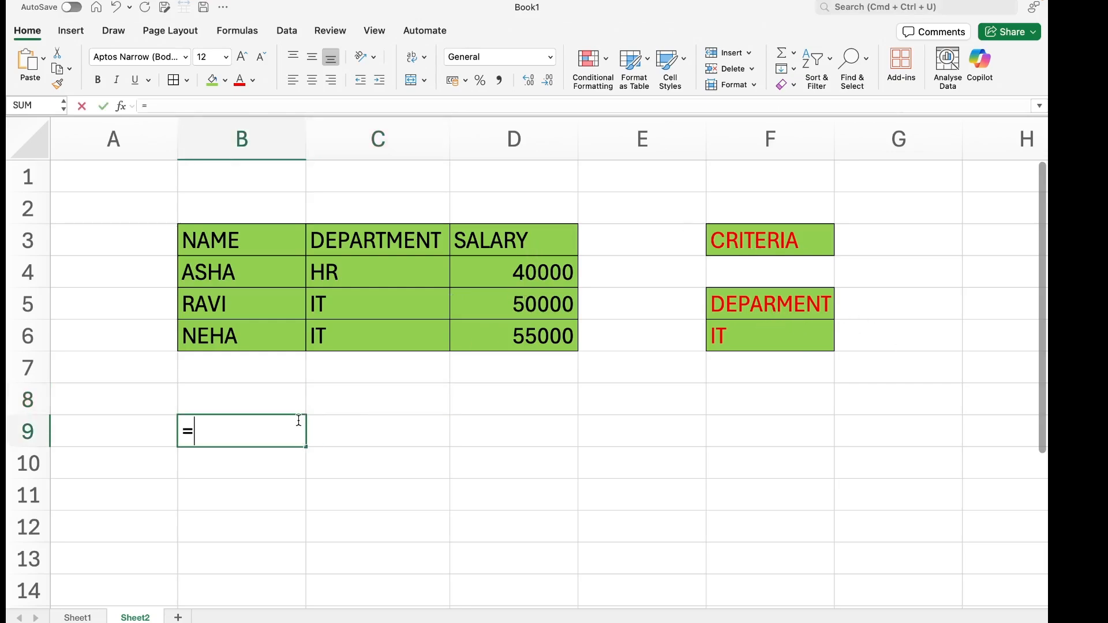
key(BackSpace)
key(BackSpace)
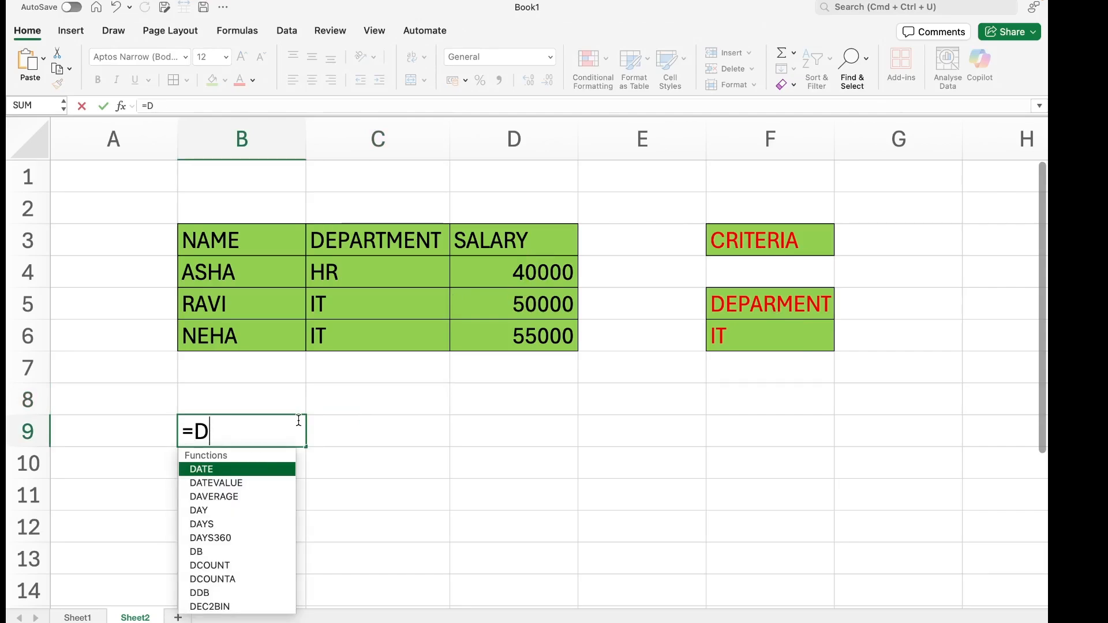
text(GET()
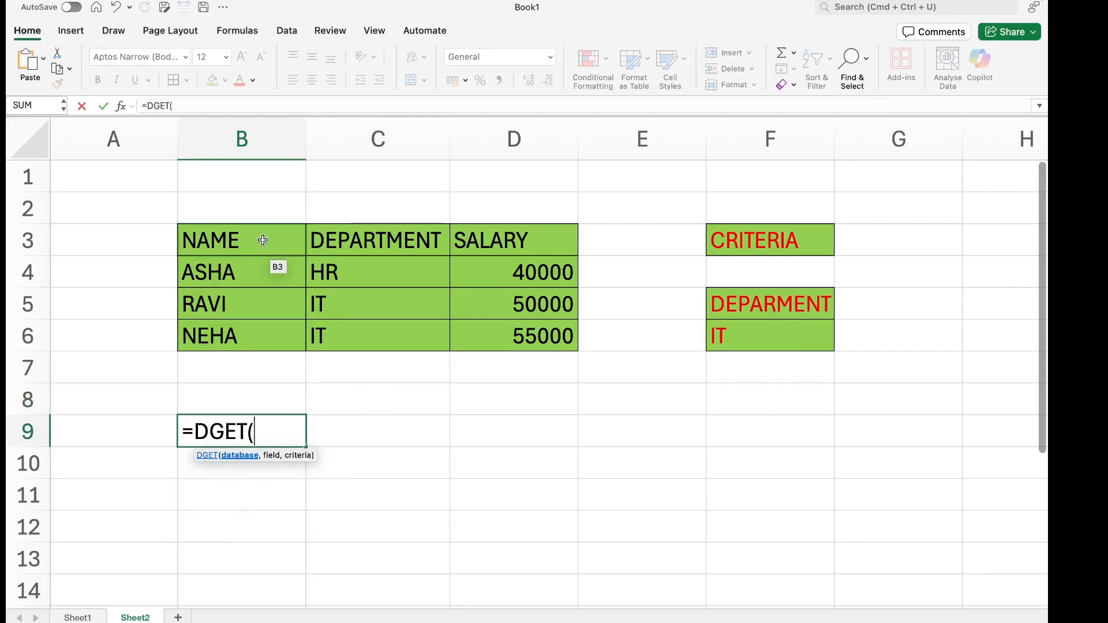
drag(263, 240, 525, 328)
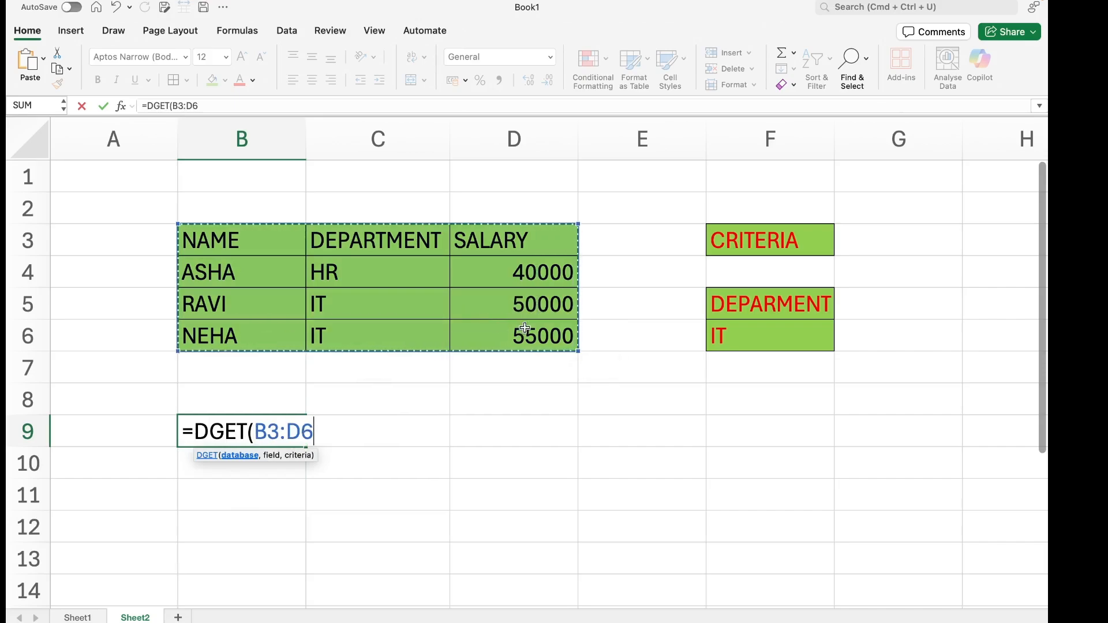
text(,)
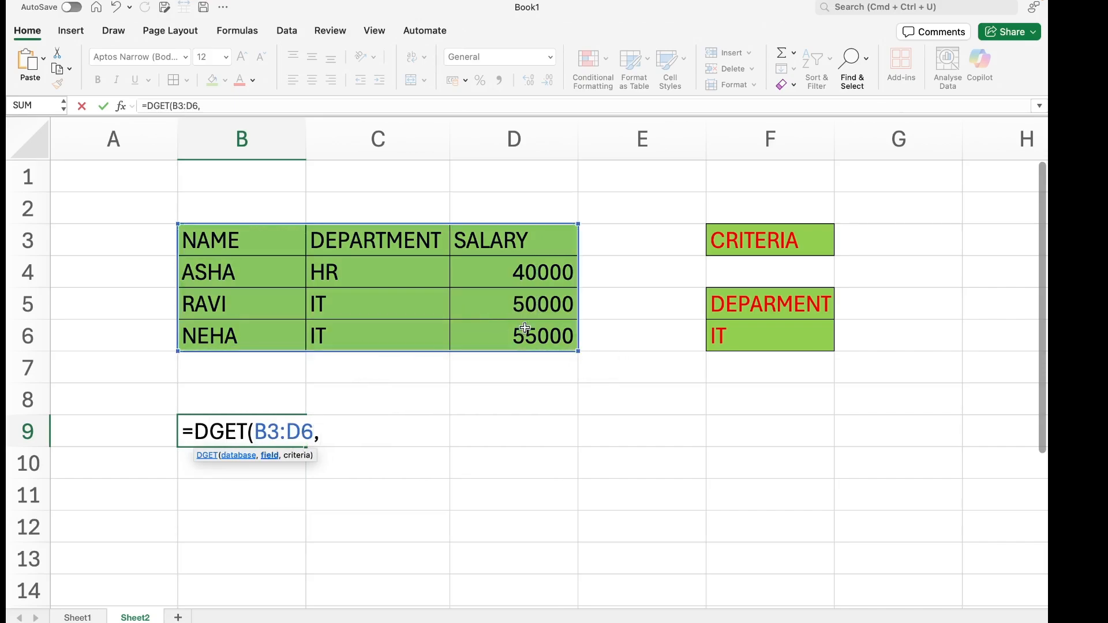
text("SALARY)
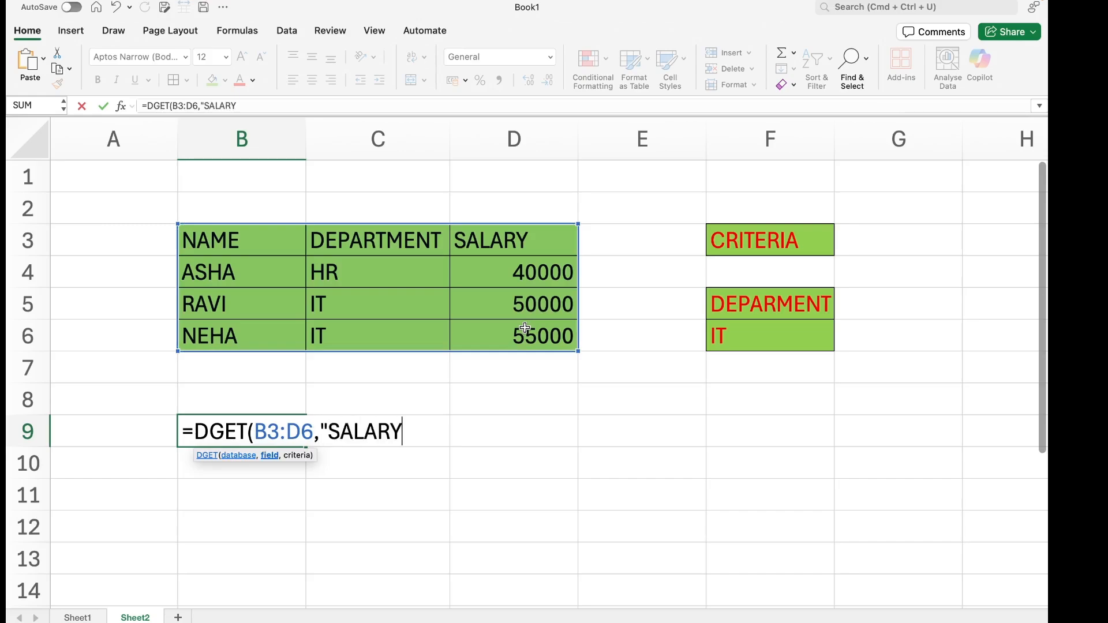
text(",)
click(755, 335)
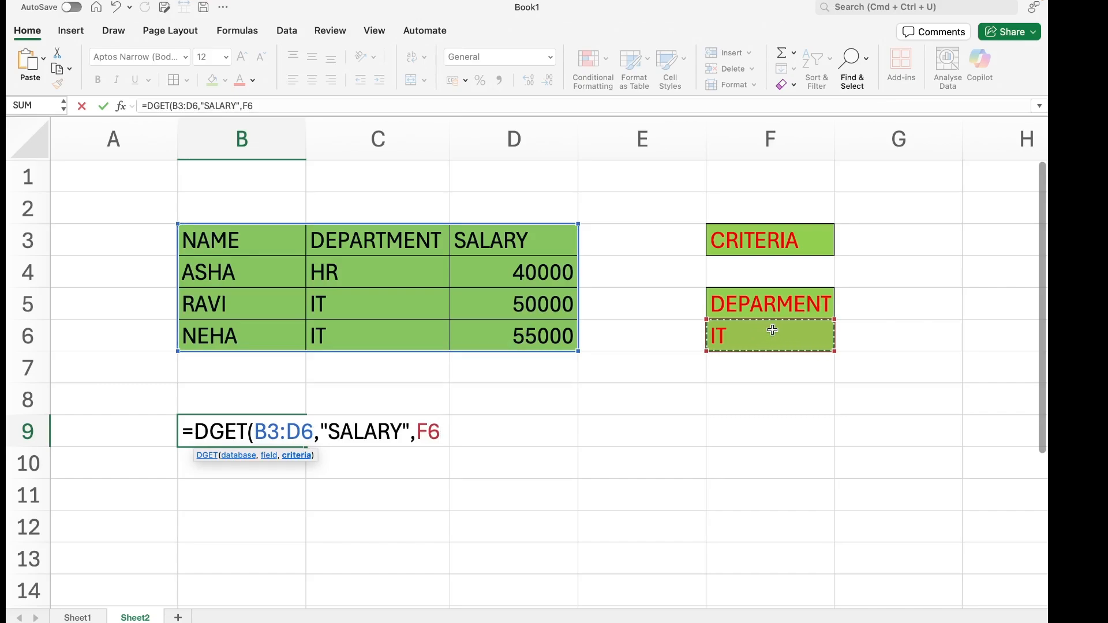
text())
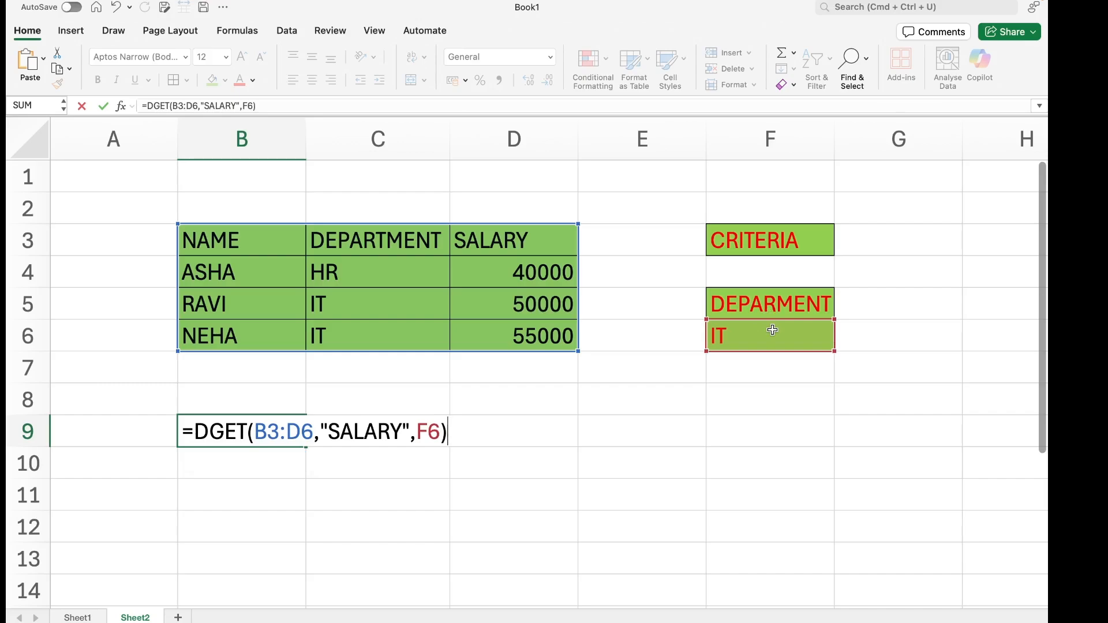
key(Return)
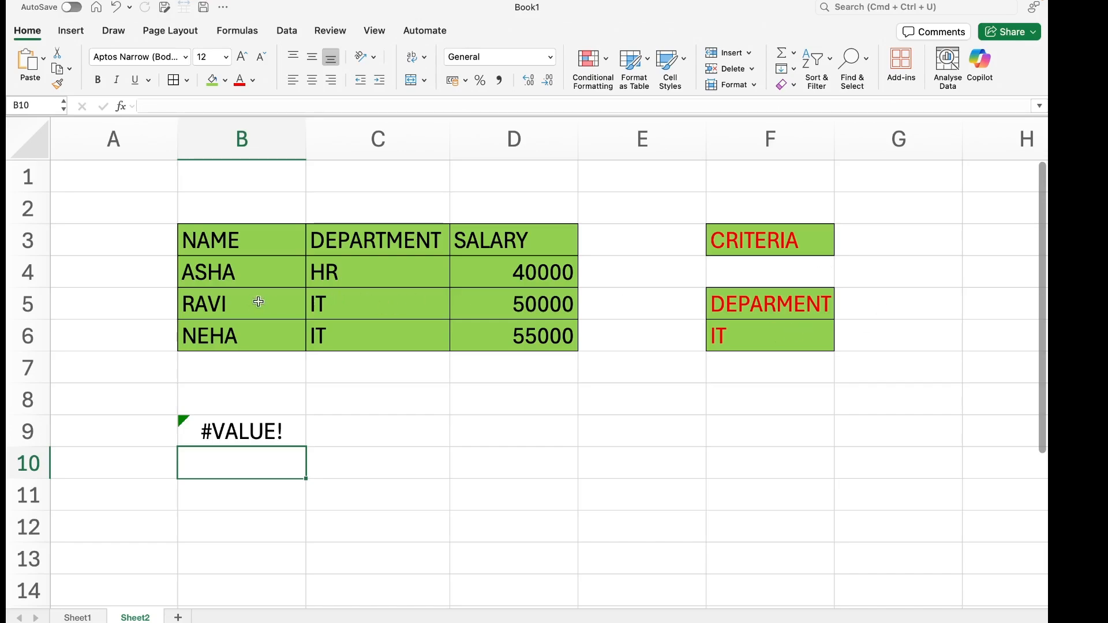
drag(258, 302, 518, 337)
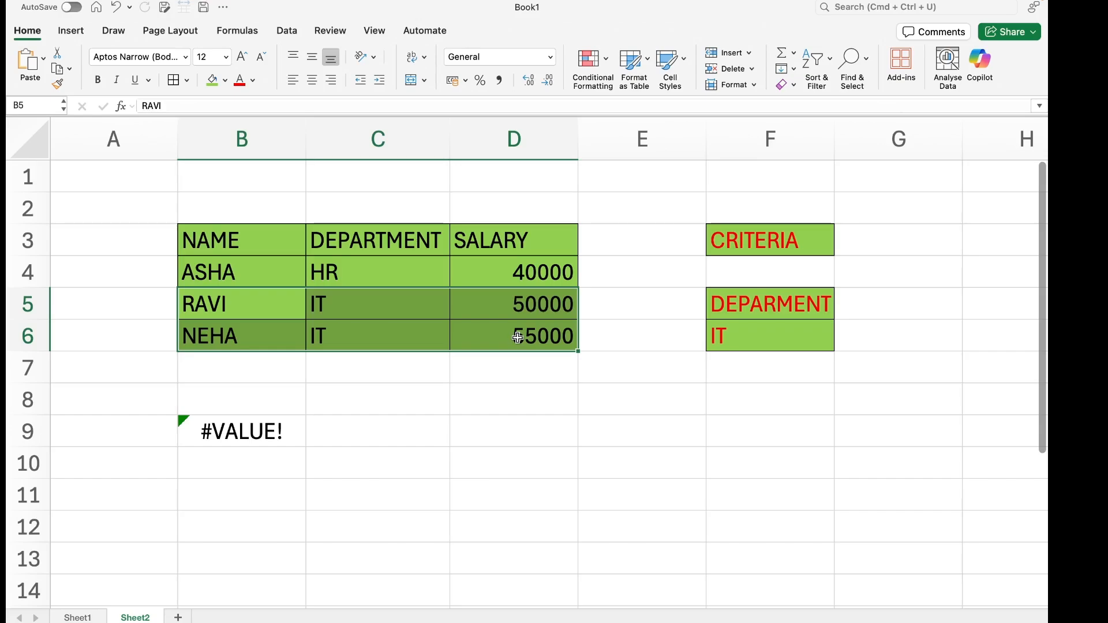
click(456, 394)
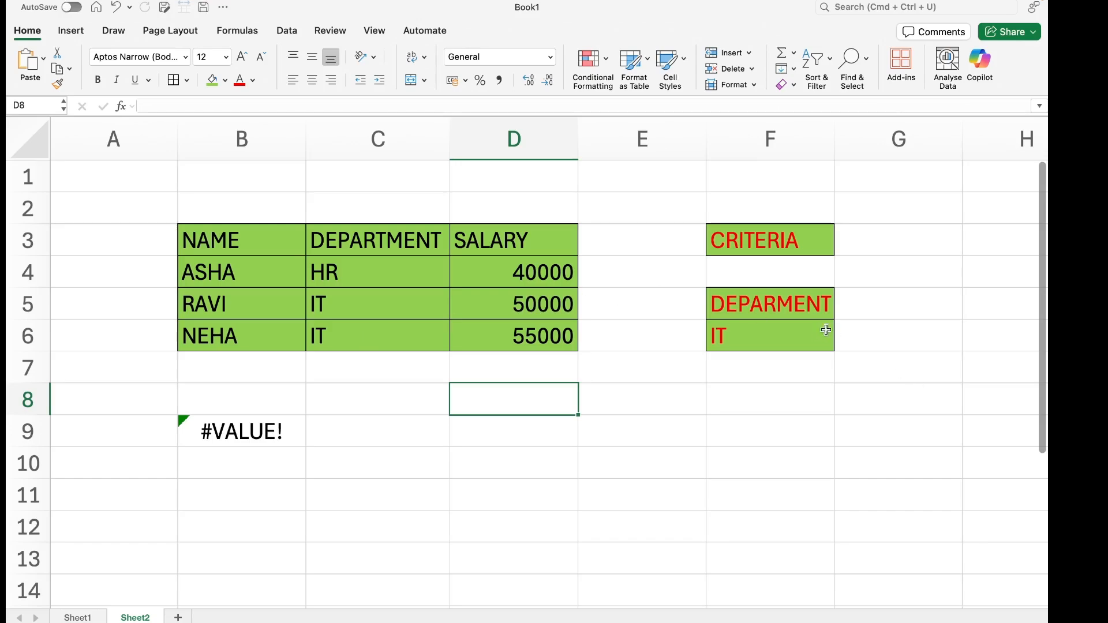
Add a second criteria column with the header NAME in G5 and the second employee's name in G6, using bordered cells with red text.
click(897, 311)
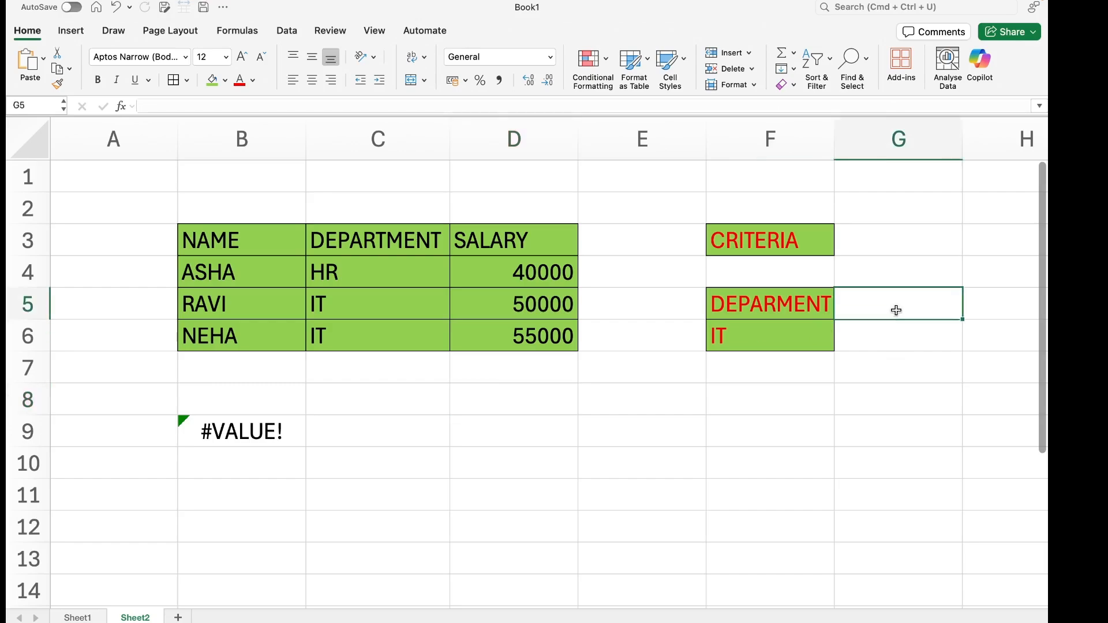
text(NAME)
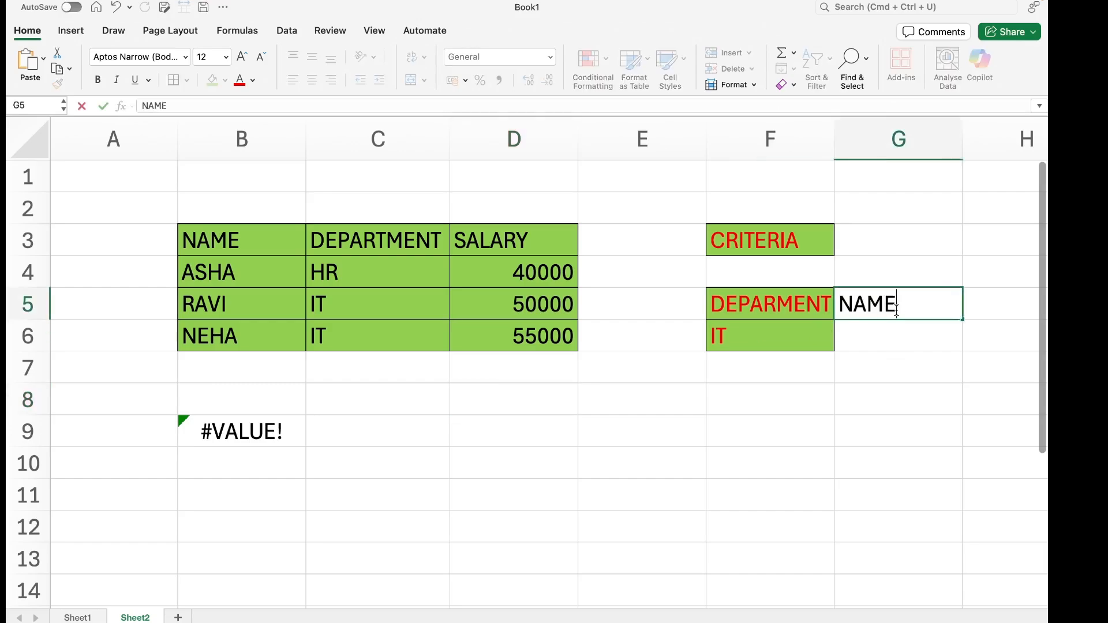
key(Return)
text(RAVI)
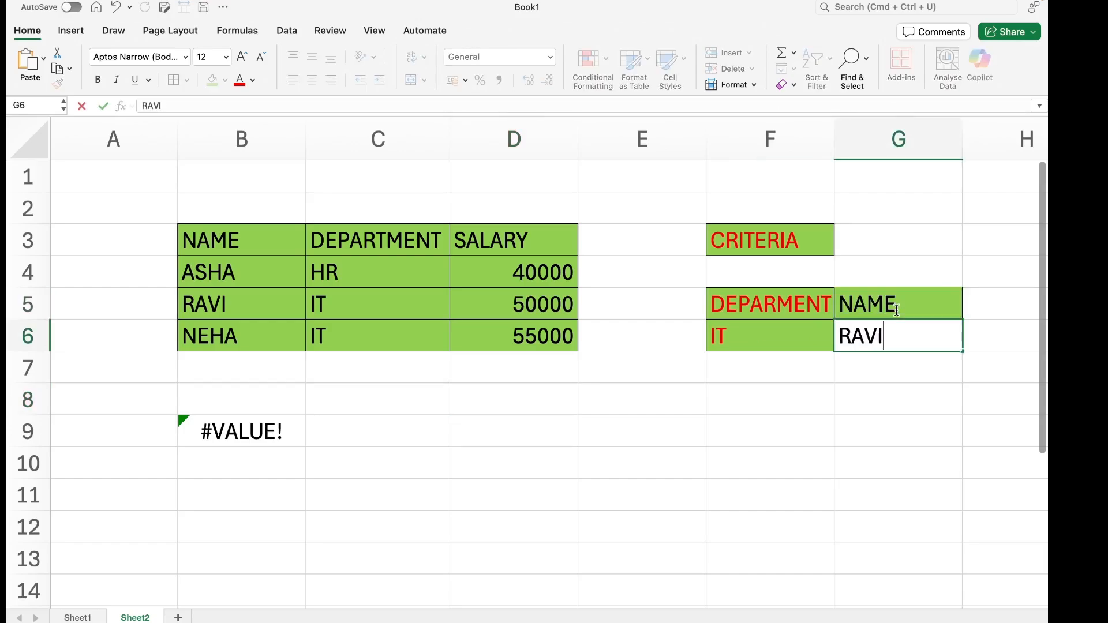
key(Return)
drag(880, 295, 883, 334)
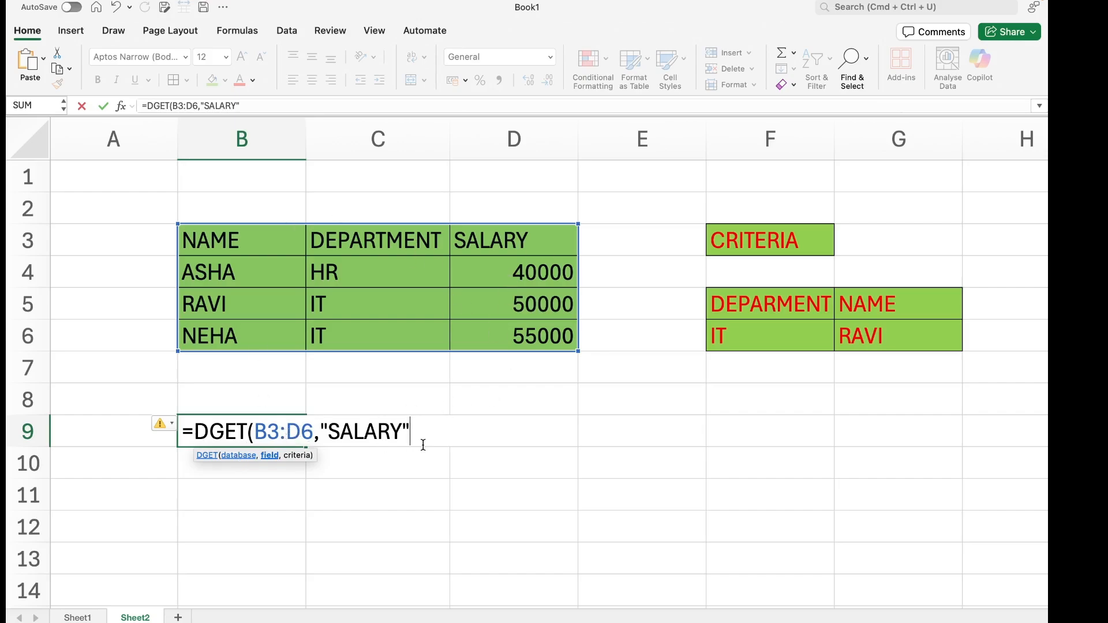
Change the criteria argument of the DGET formula in B9 to the range F5:G6.
text(,)
click(787, 283)
drag(768, 308, 884, 336)
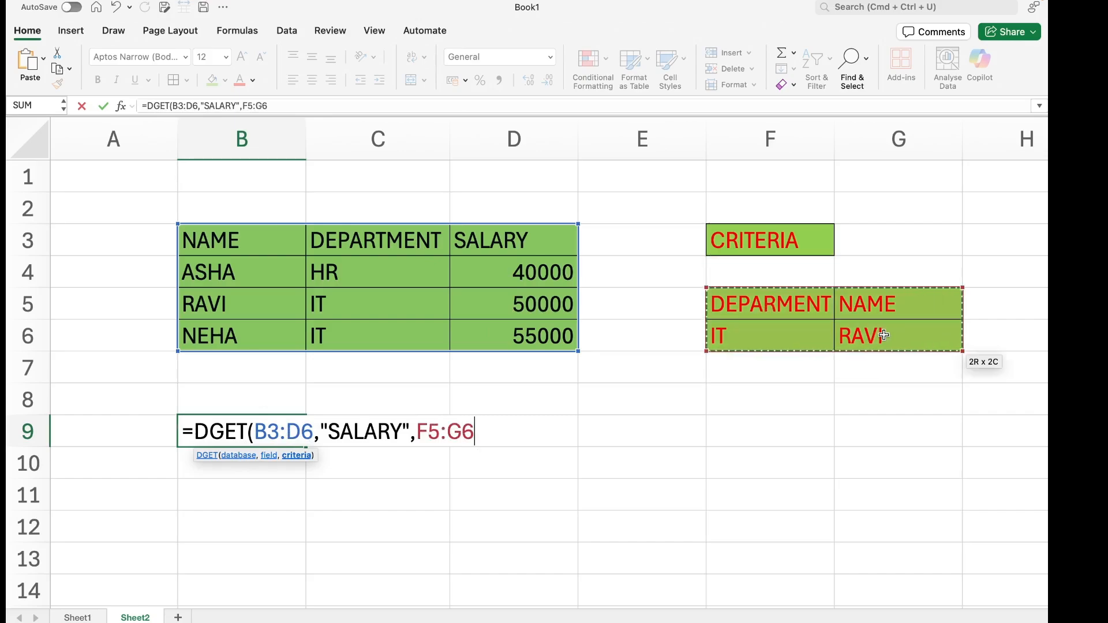
text())
key(Return)
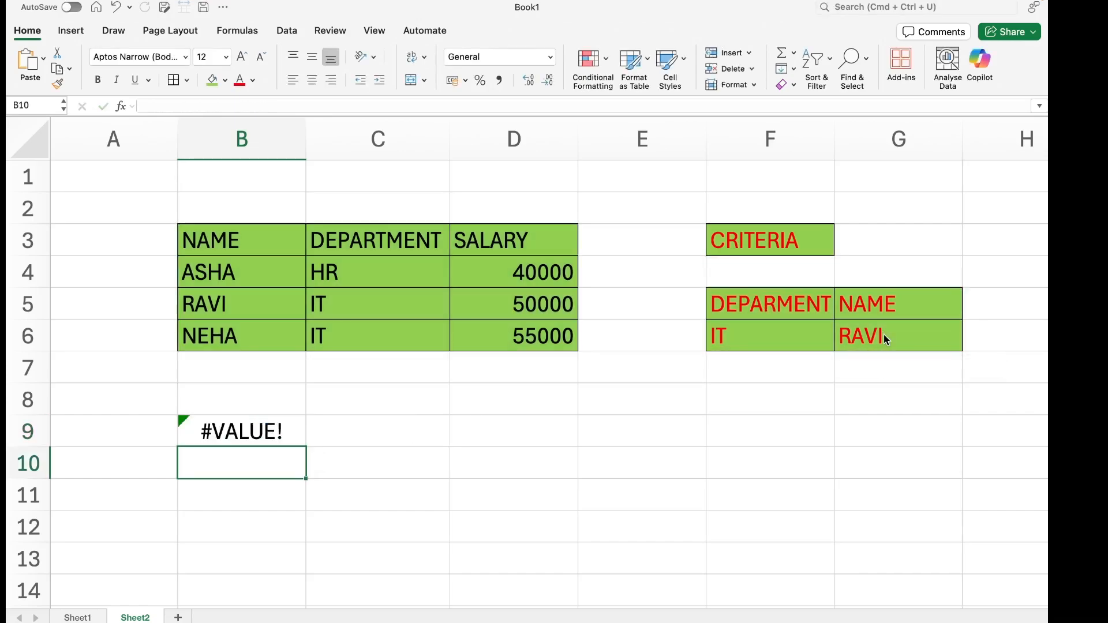
key(Up)
key(F2)
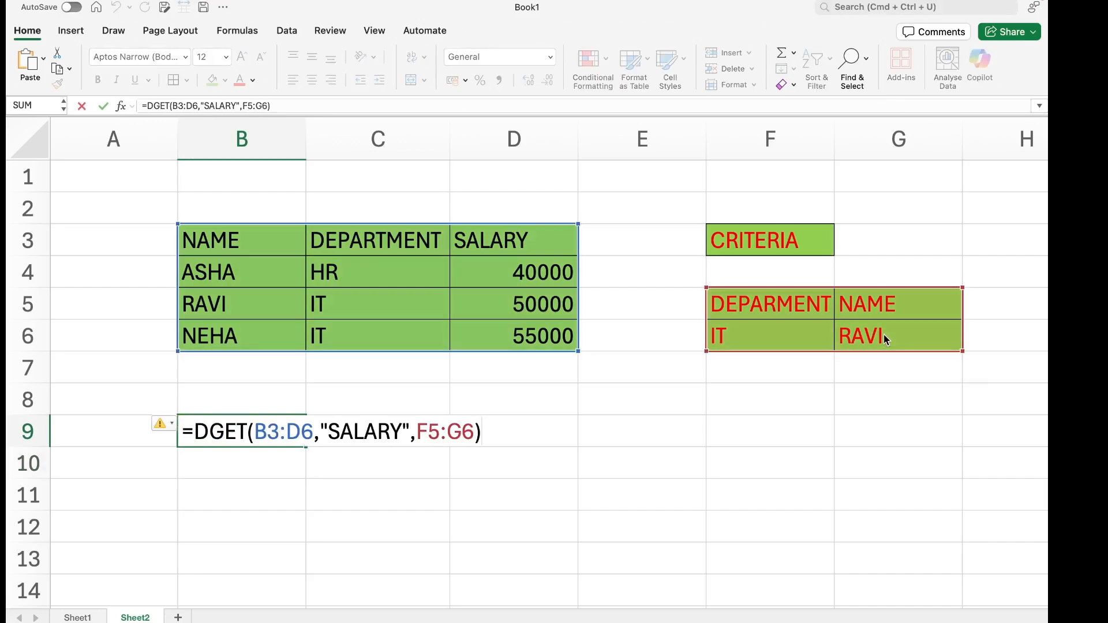
key(Return)
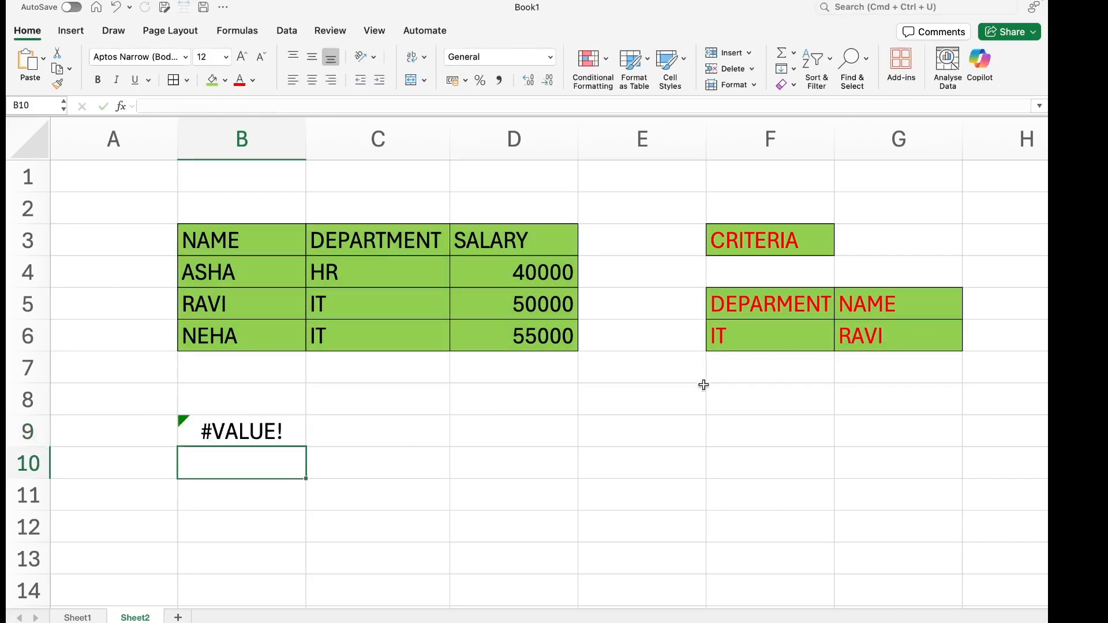
Correct the criteria header in F5 to DEPARTMENT and widen column F to fit the text.
click(819, 297)
double_click(771, 306)
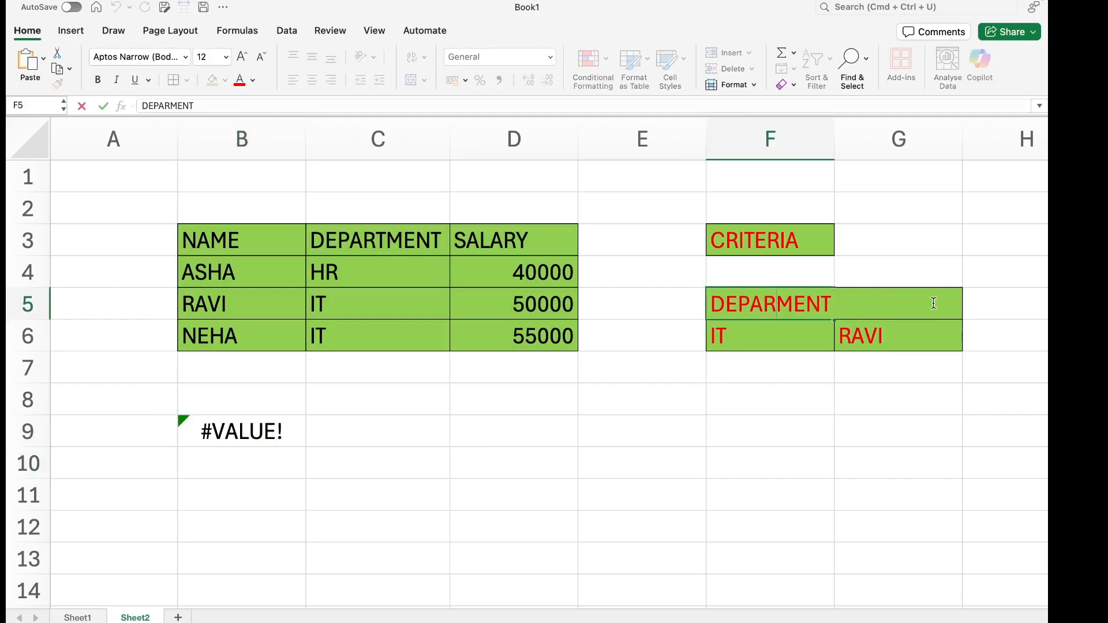
text(T)
key(Return)
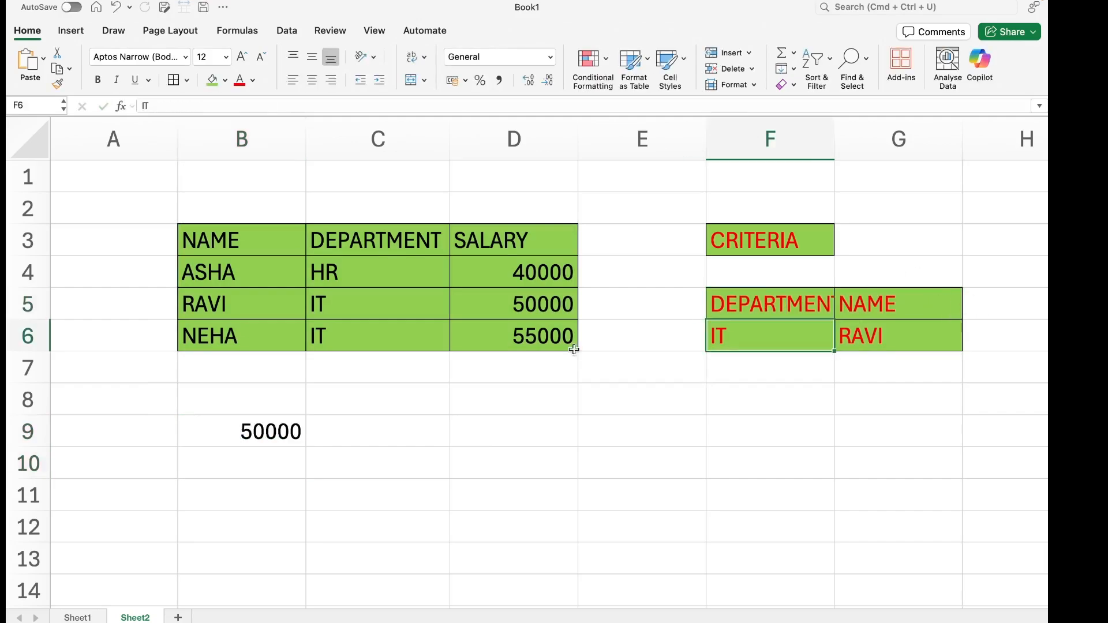
double_click(835, 152)
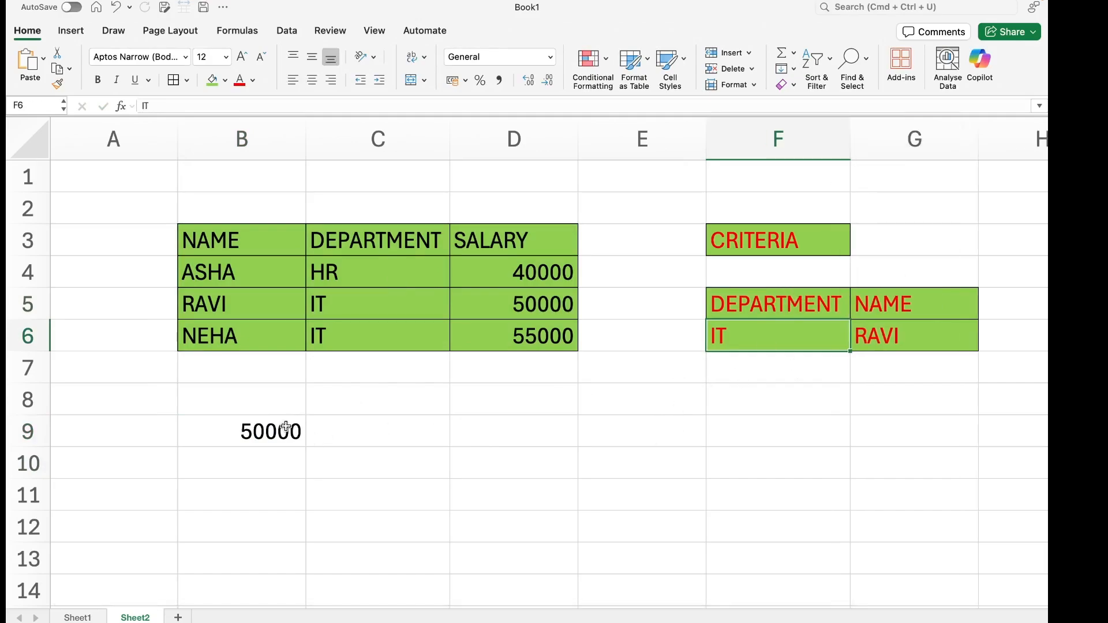
drag(250, 308, 507, 305)
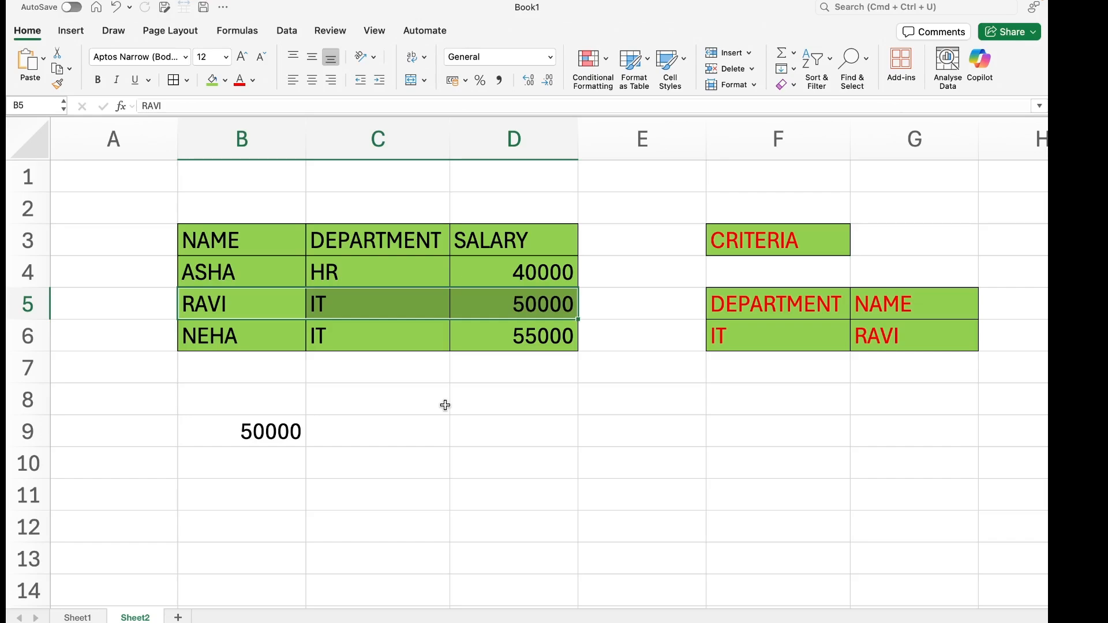
click(384, 418)
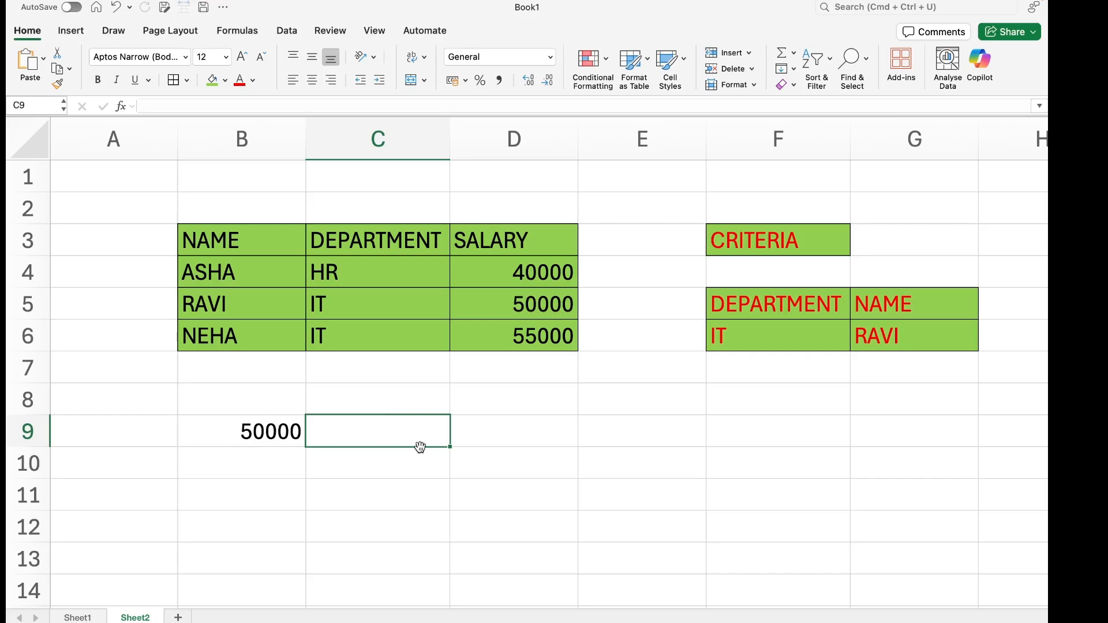
Enter the title VLOOKUP VS GET in B11 and the headers FEATURE, VLOOKUP and DGET in A13:C13.
scroll(420, 448, down, 4)
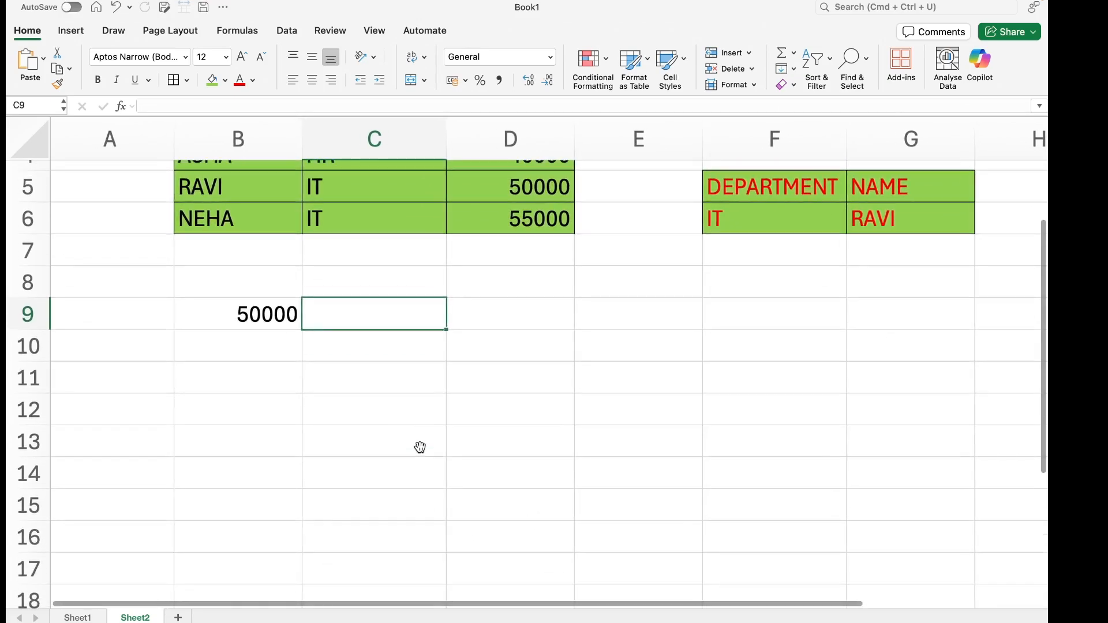
click(336, 381)
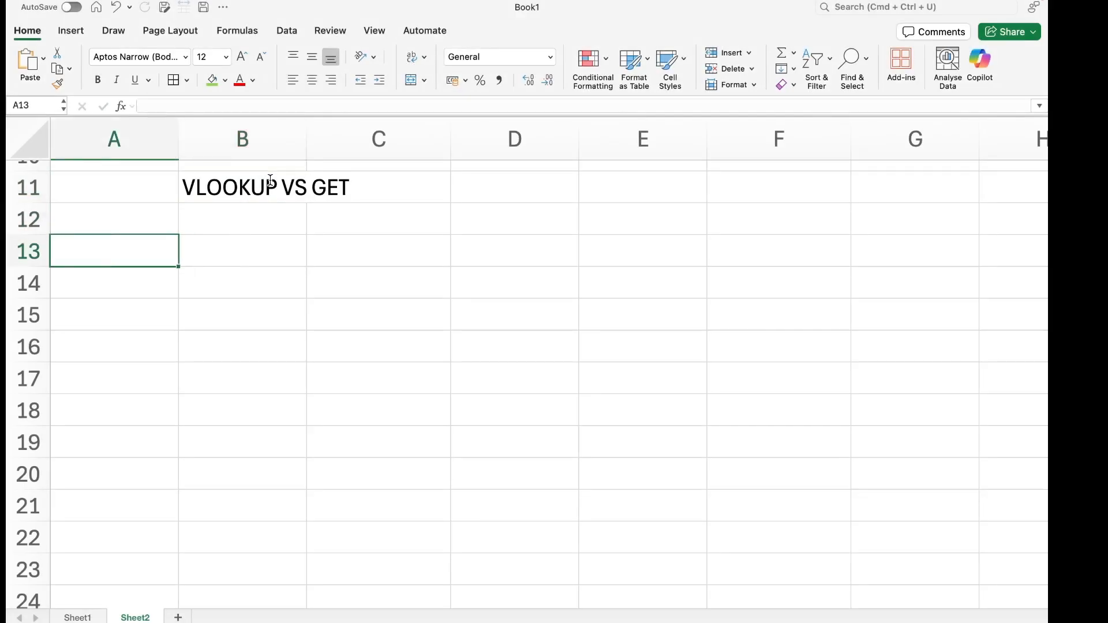
text(FEATURE)
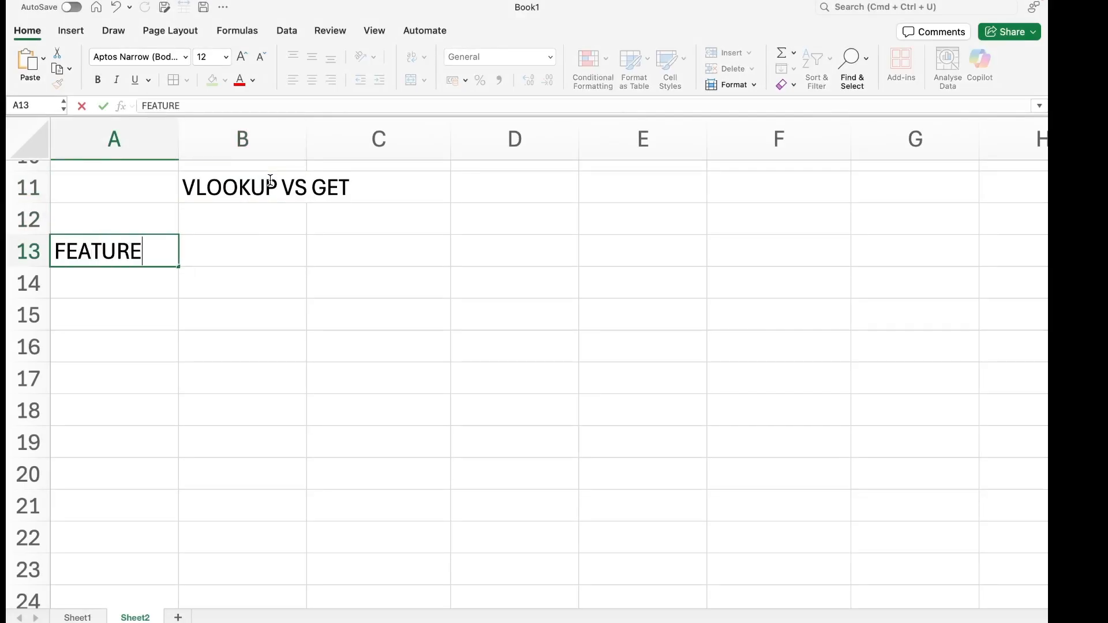
key(Tab)
text(V)
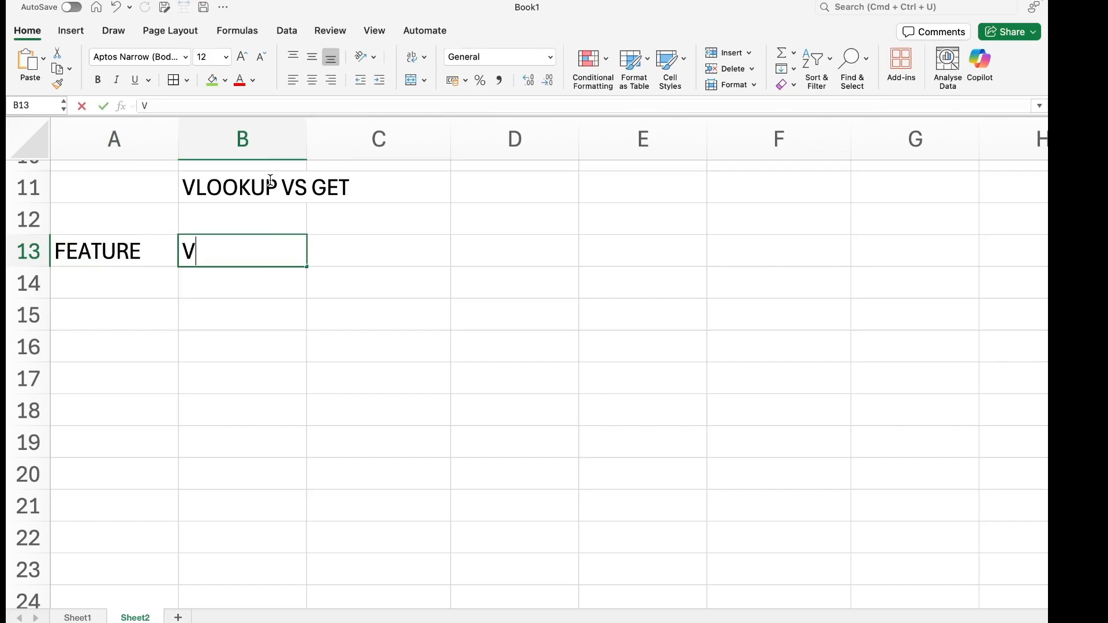
text(LOOKUP)
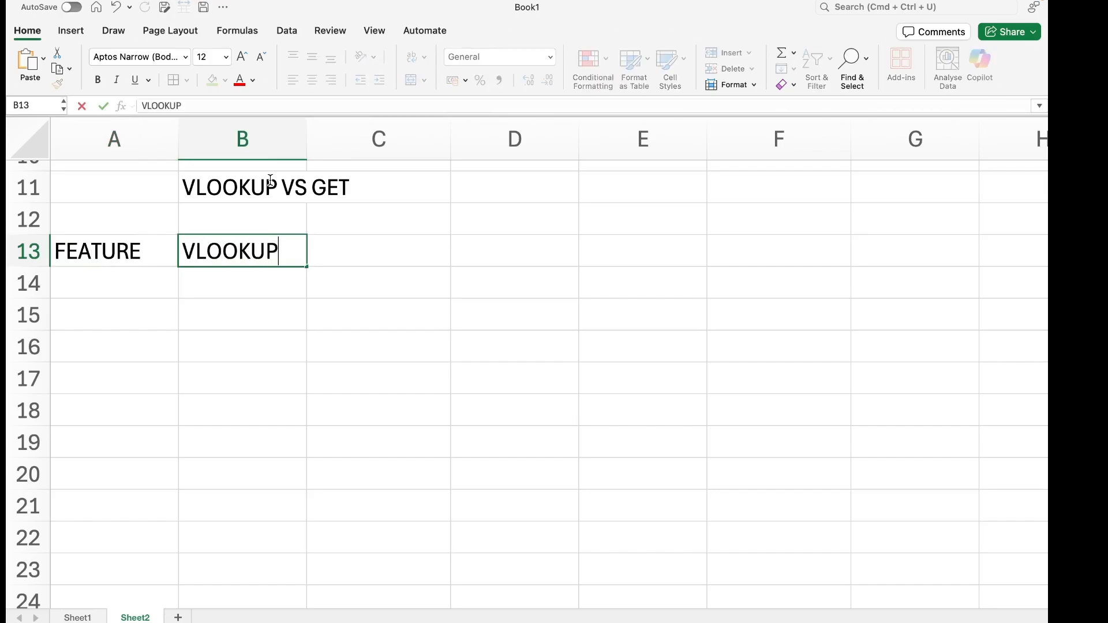
key(Tab)
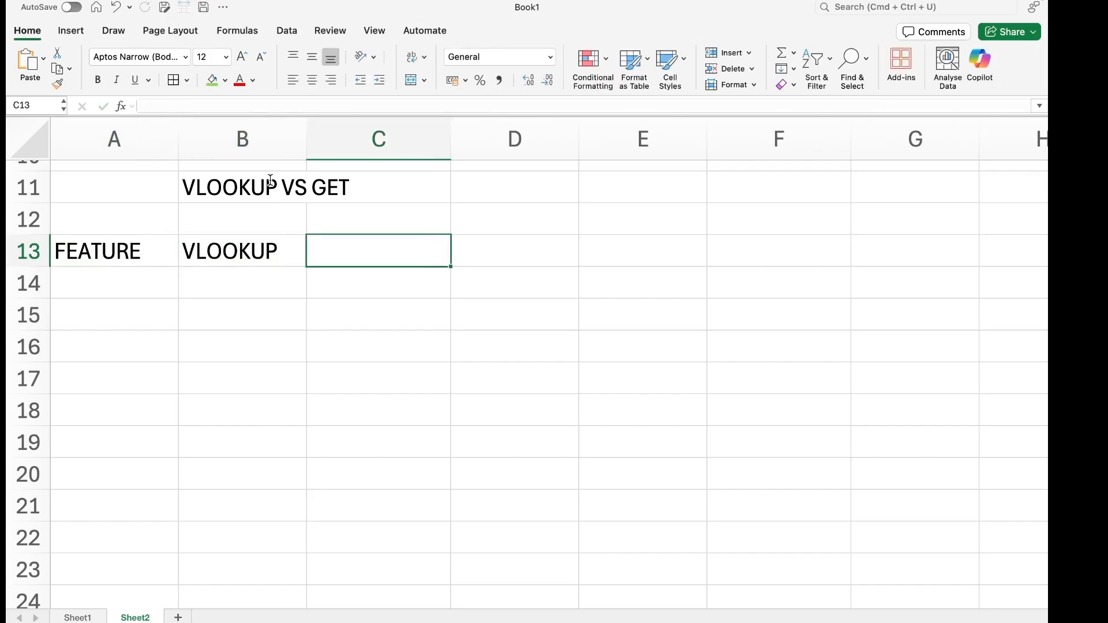
text(DGET)
key(Return)
key(Home)
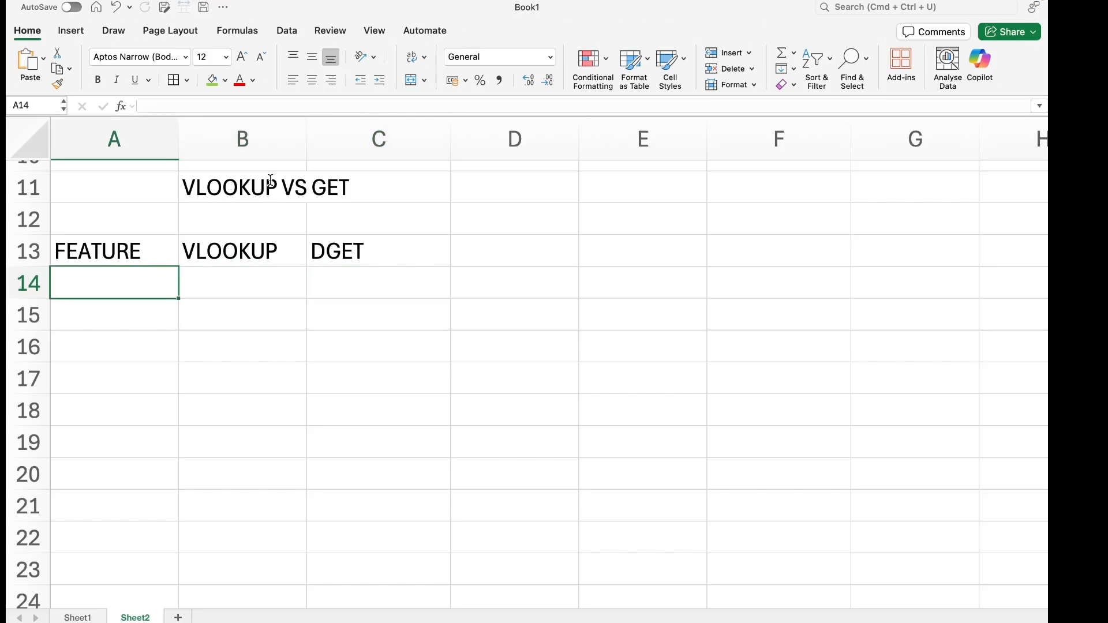
Enter the row label LOOKUP STYLE in A14 and widen columns A to C of the comparison table.
text(LOOKUP STY)
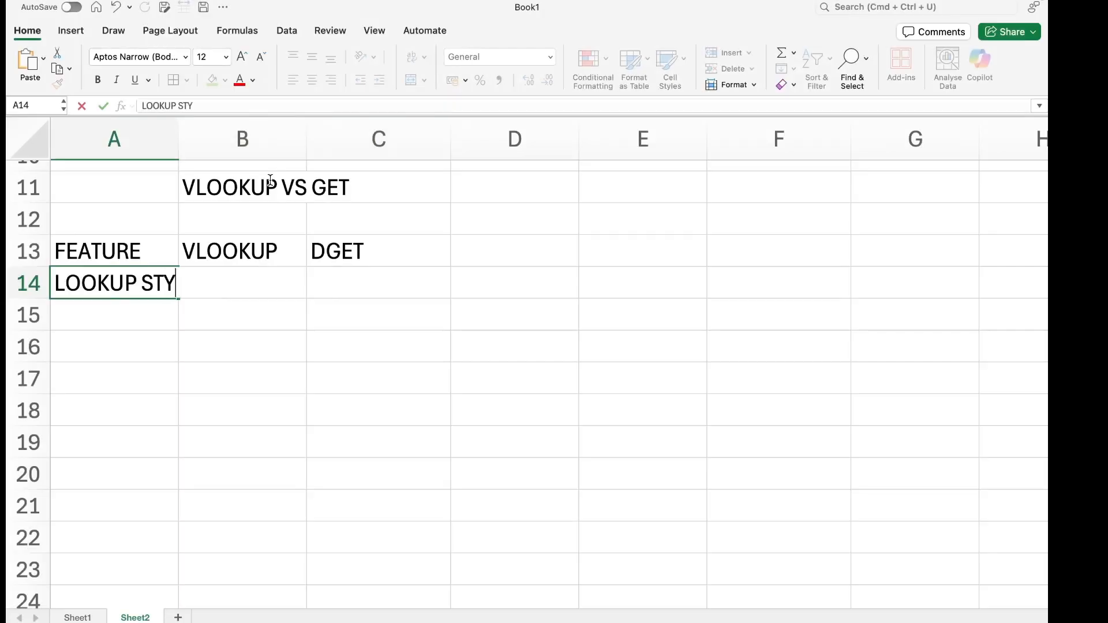
text(LE)
click(243, 251)
drag(179, 138, 205, 138)
drag(332, 138, 382, 139)
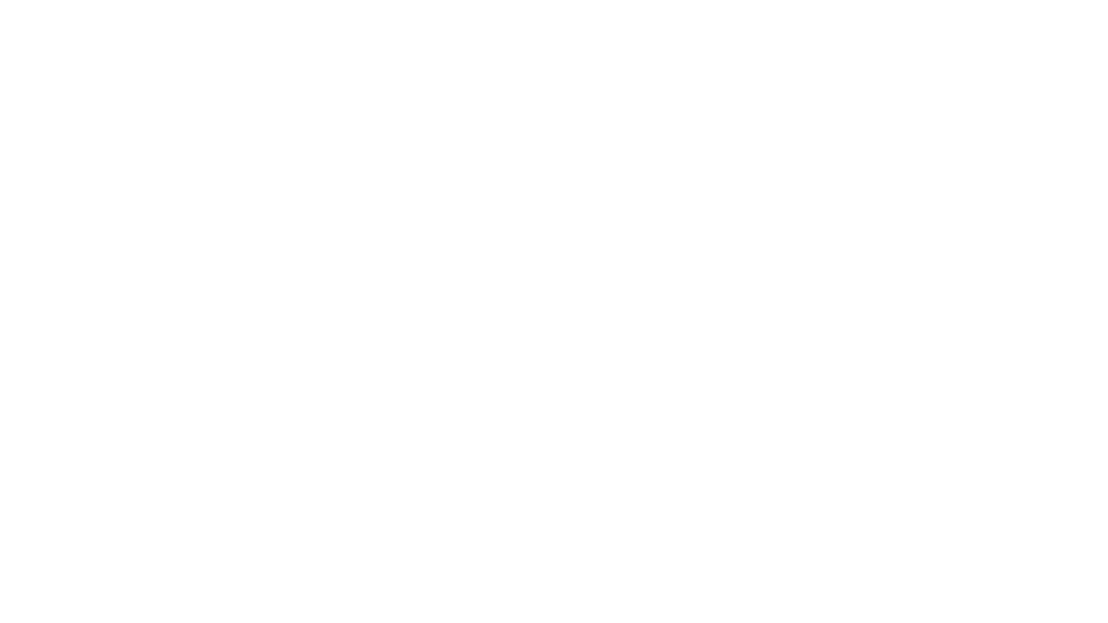
click(245, 289)
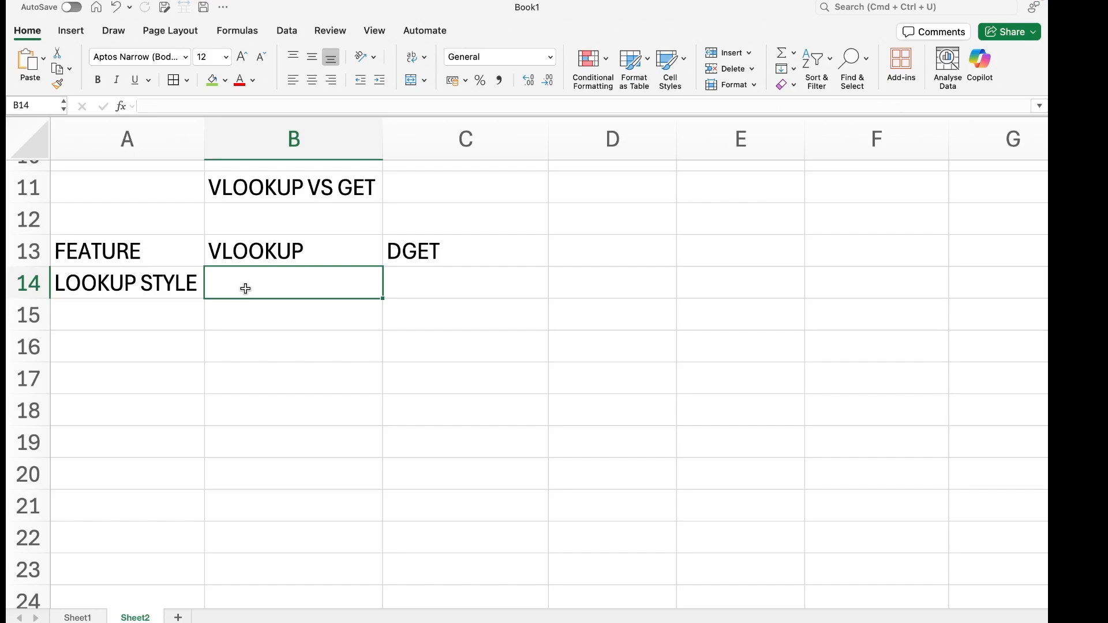
Enter SIMPLE LOOKUP in B14 and DATABASED STYLE LOOKUP in C14, and widen column C to fit the text.
text(SIMP)
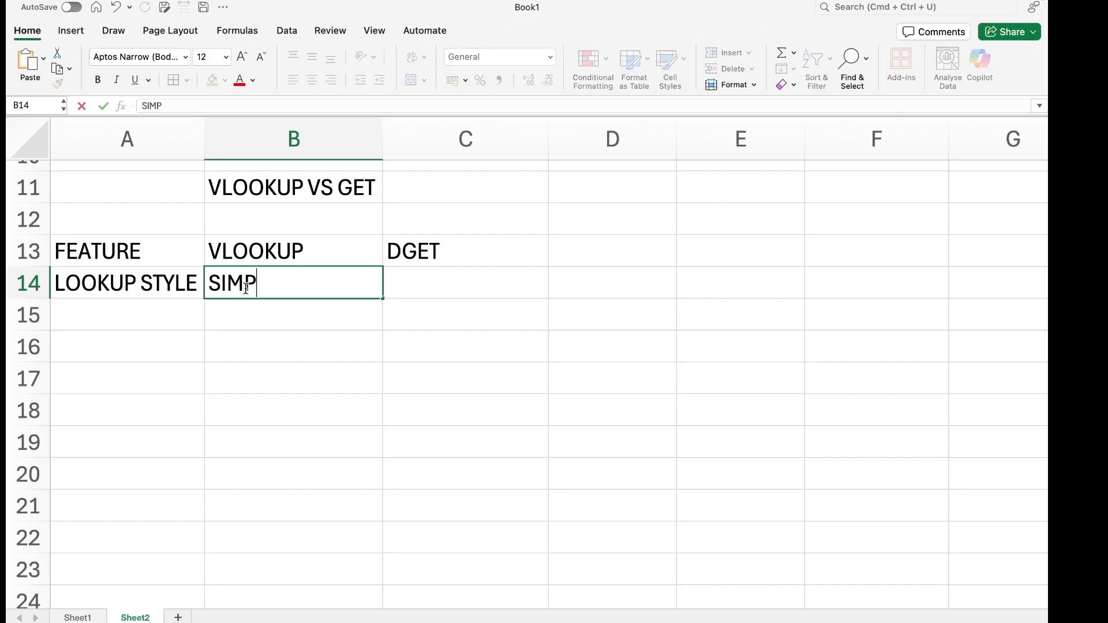
text(LE LOOKUP)
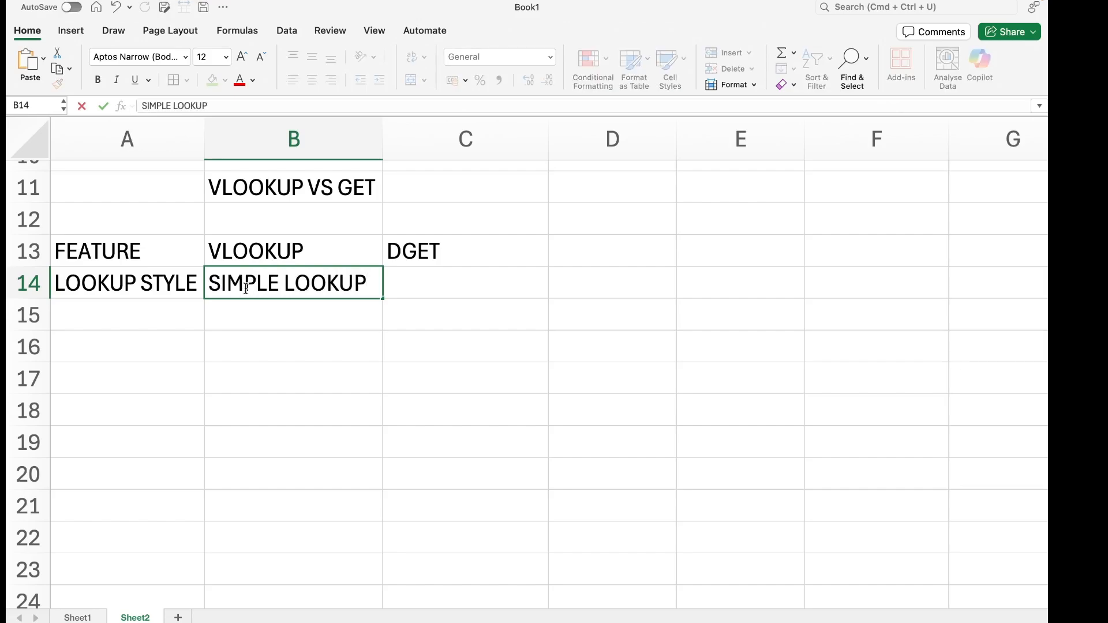
key(Tab)
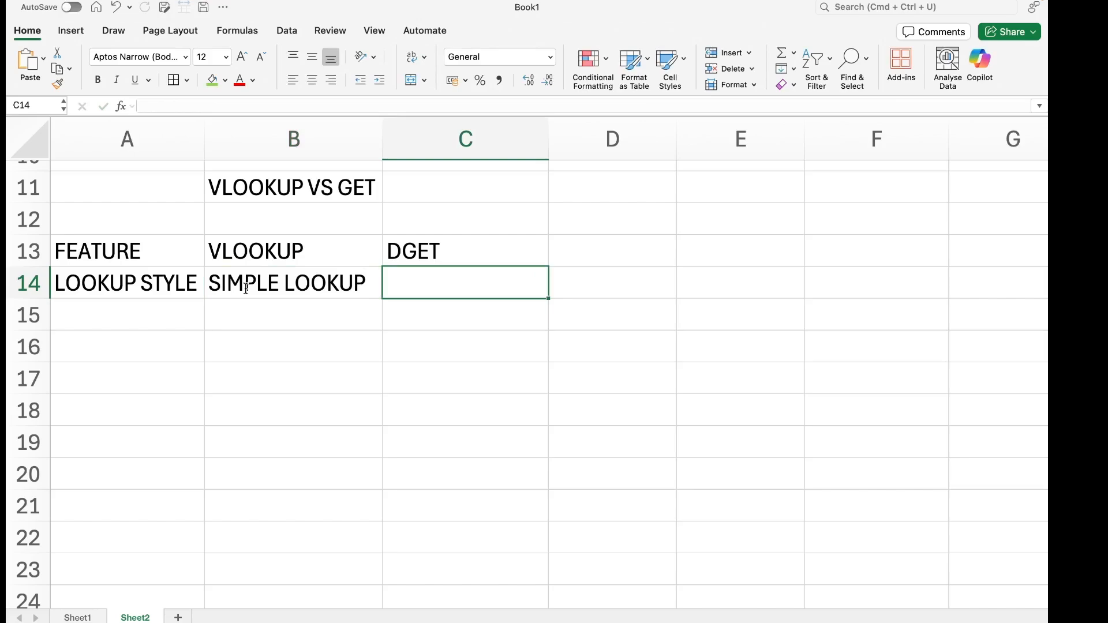
text(DATA)
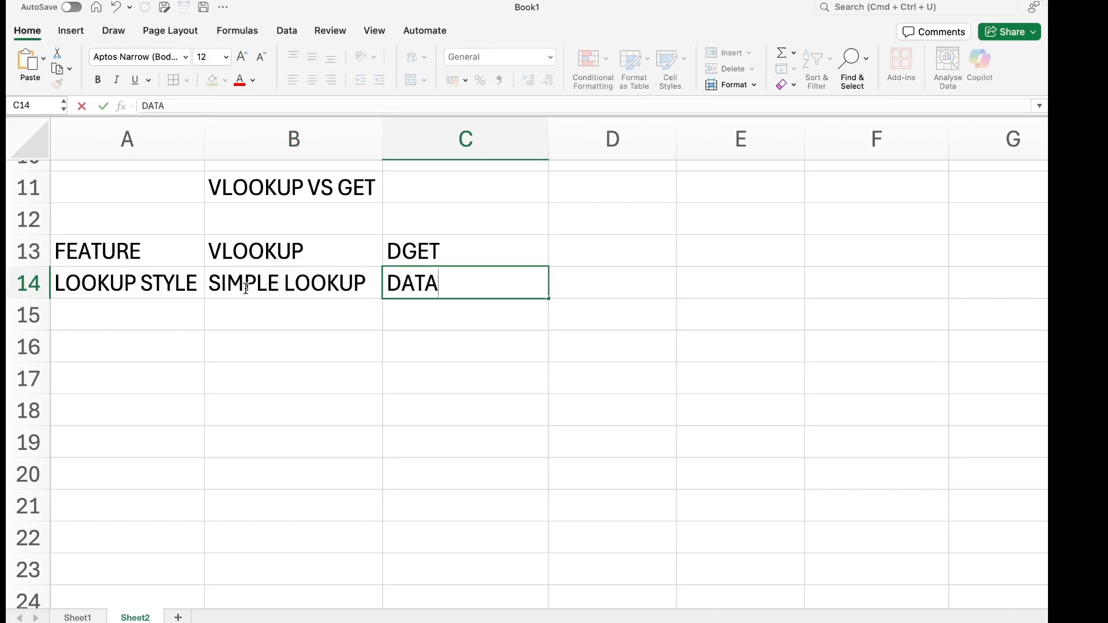
text(BASED ST)
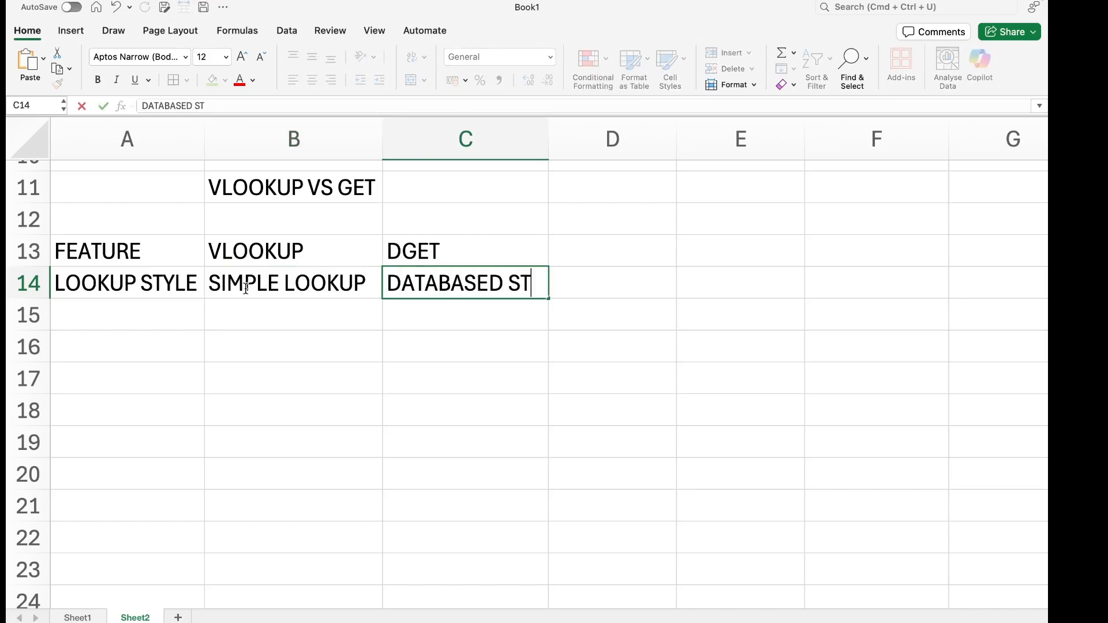
text(YLE LOOKUP)
key(Return)
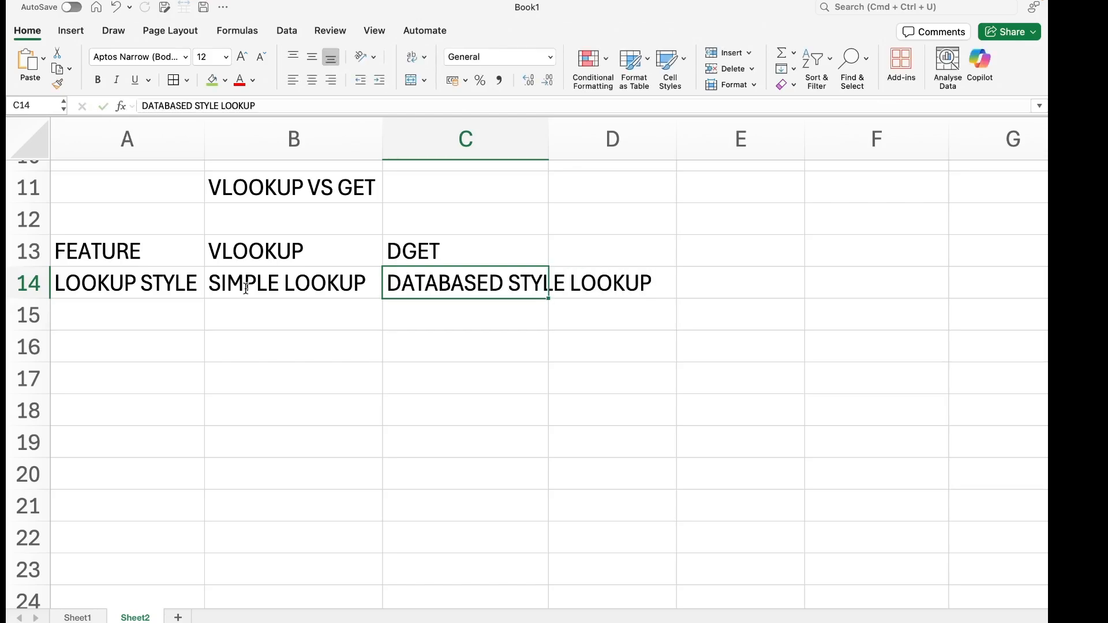
double_click(547, 151)
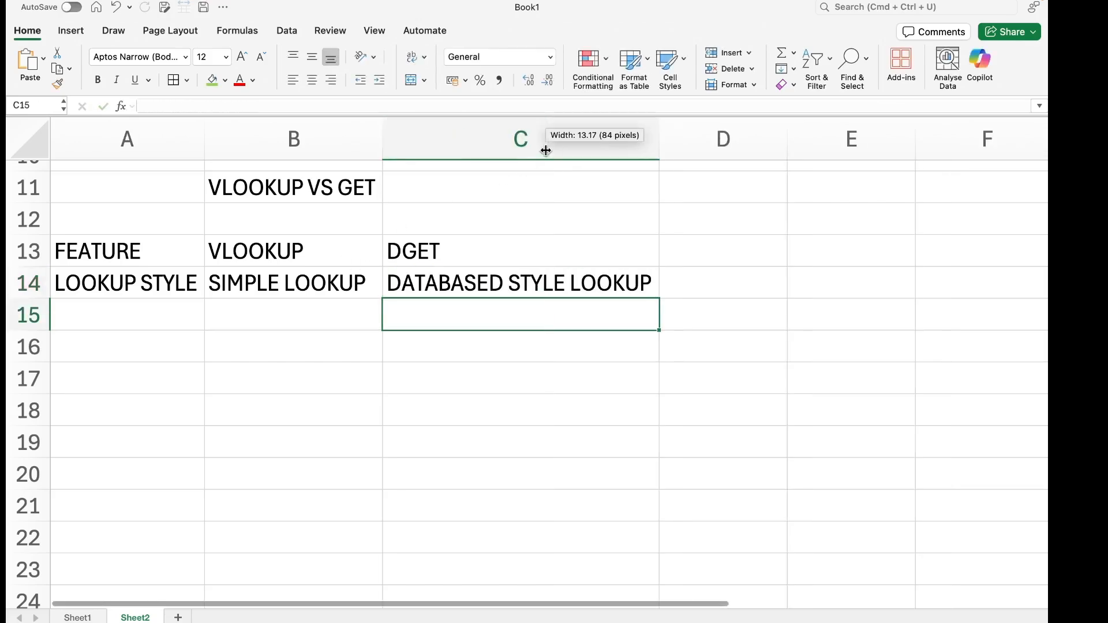
Fill row 15 of the comparison table with CRITERIA, SINGLE VALUE and MULTIPLE CONDITION in A15:C15.
click(160, 322)
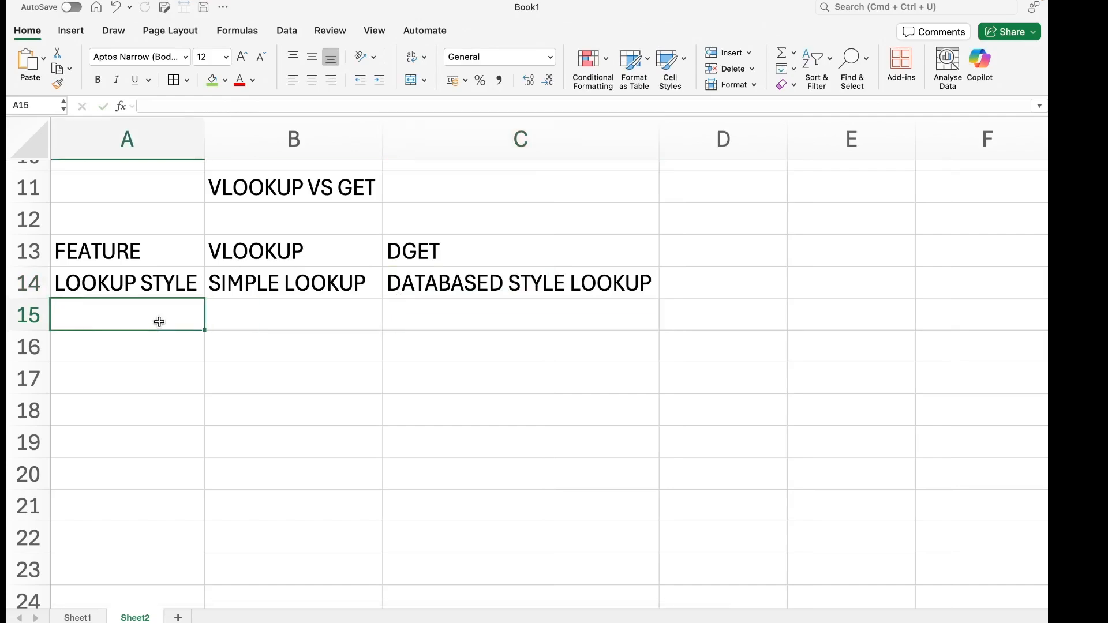
text(C)
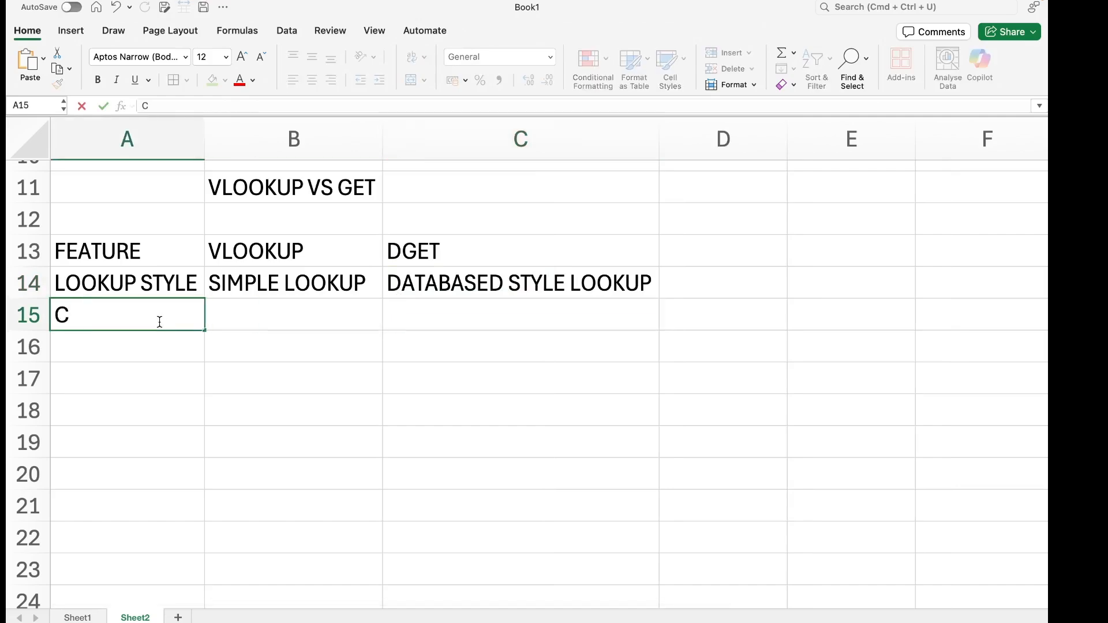
text(RITERIA)
key(Tab)
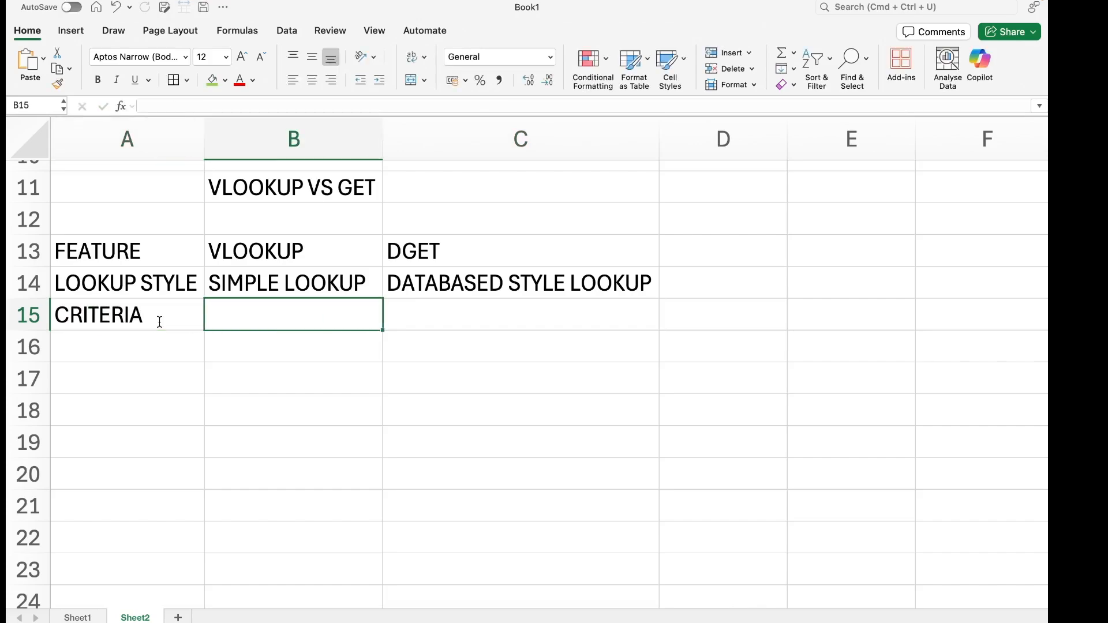
text(SINGLE V)
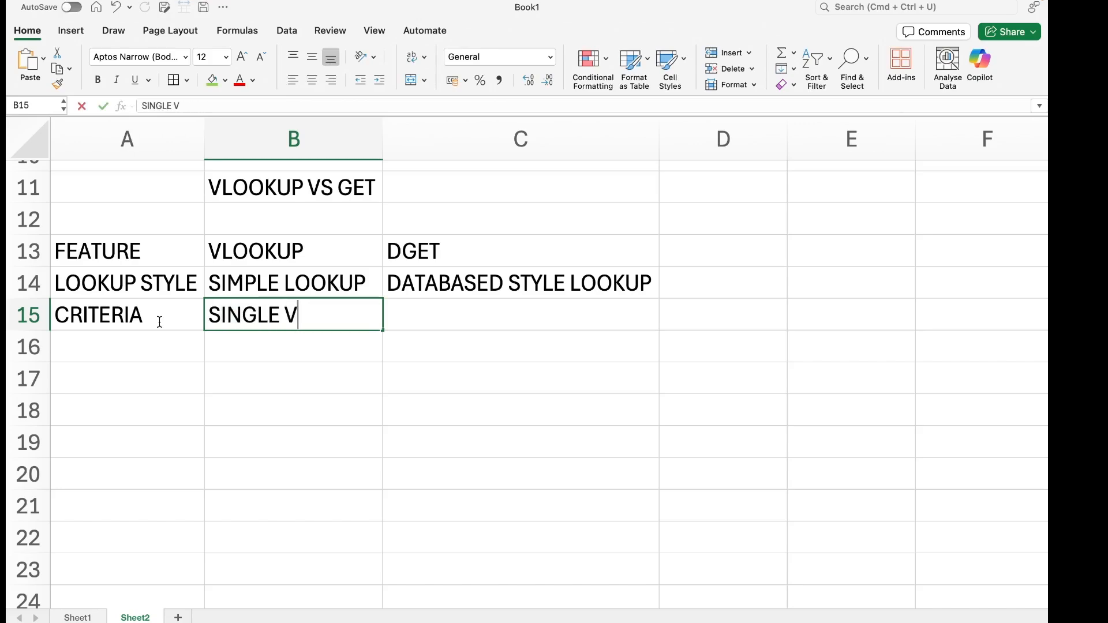
text(ALUE)
key(Tab)
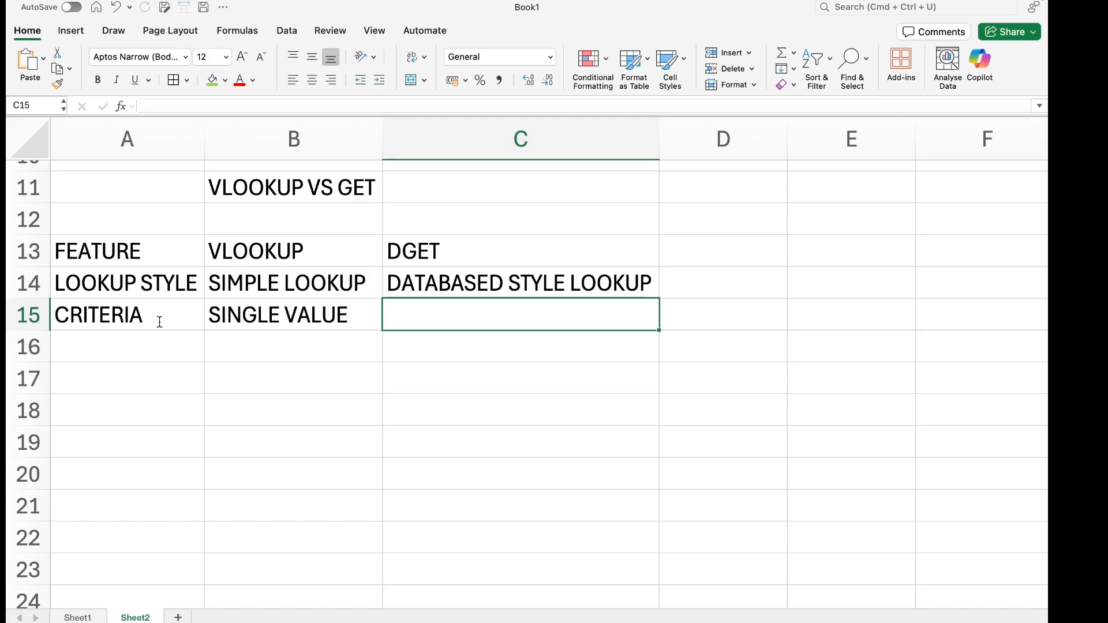
text(MUL)
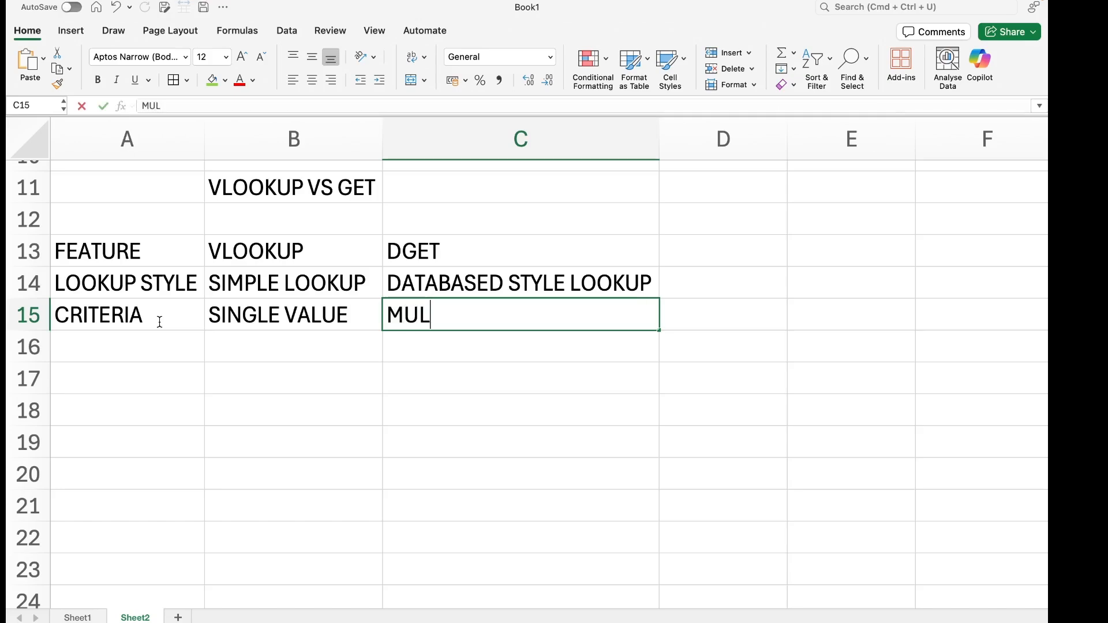
text(TIP)
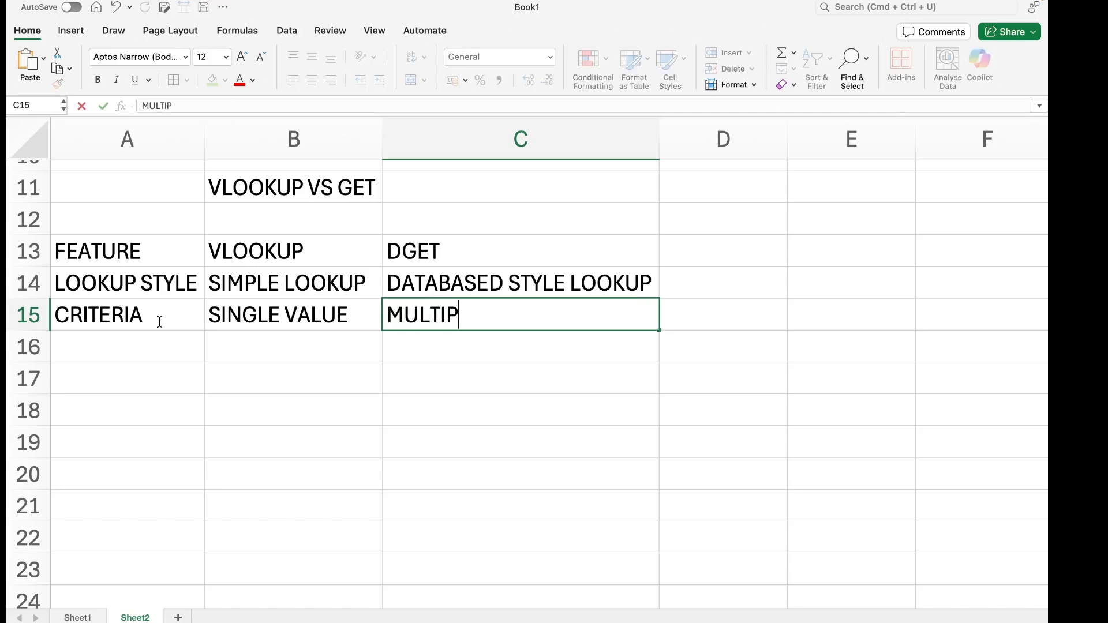
text(LE CONDITION)
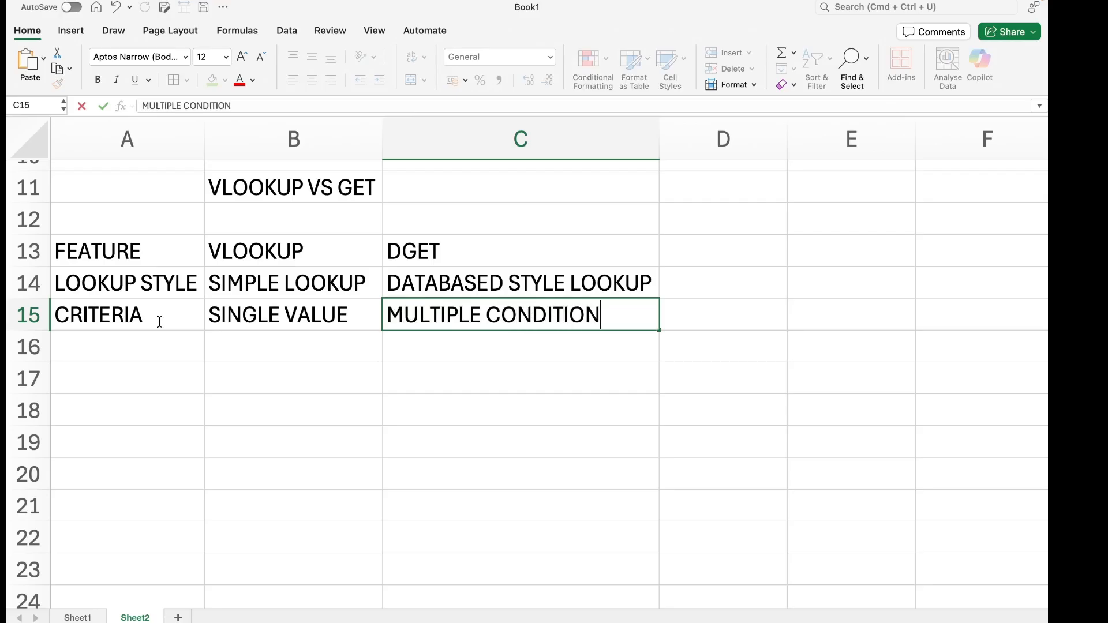
key(Return)
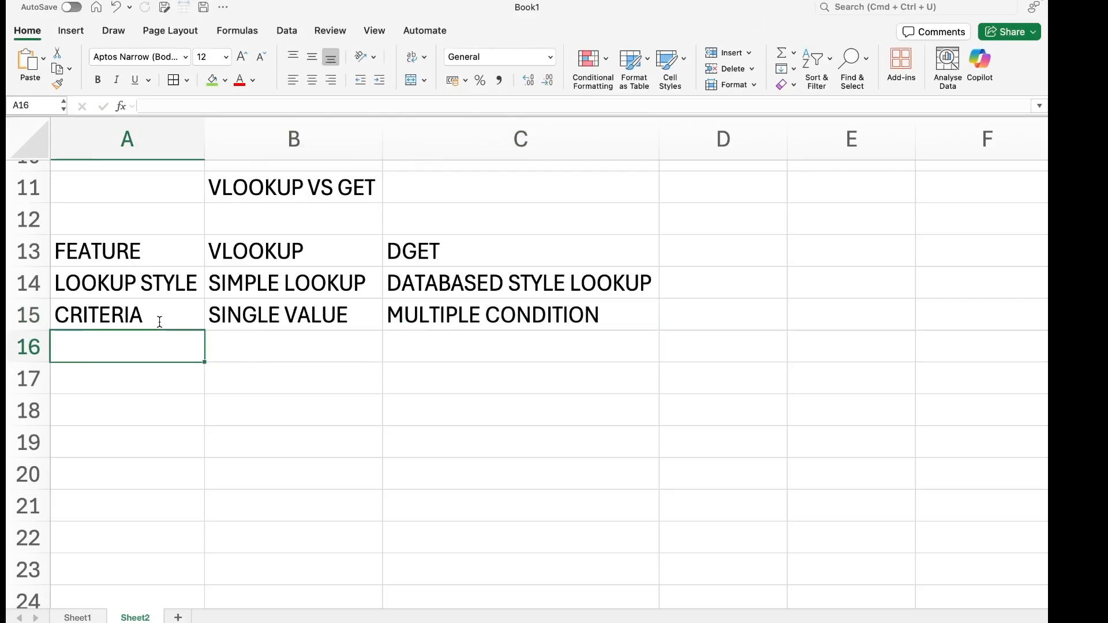
Fill row 16 of the comparison table with RESULT, FIRST MATCH and ONLY IF UNIQUE MATCH in A16:C16.
text(RESULT)
key(Tab)
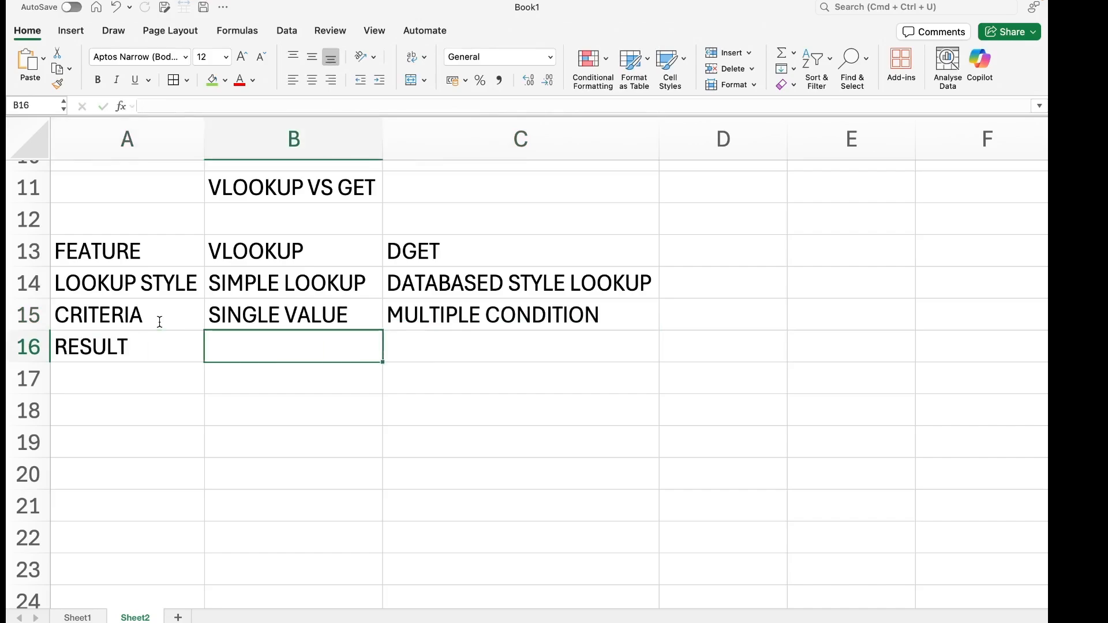
text(FIRT)
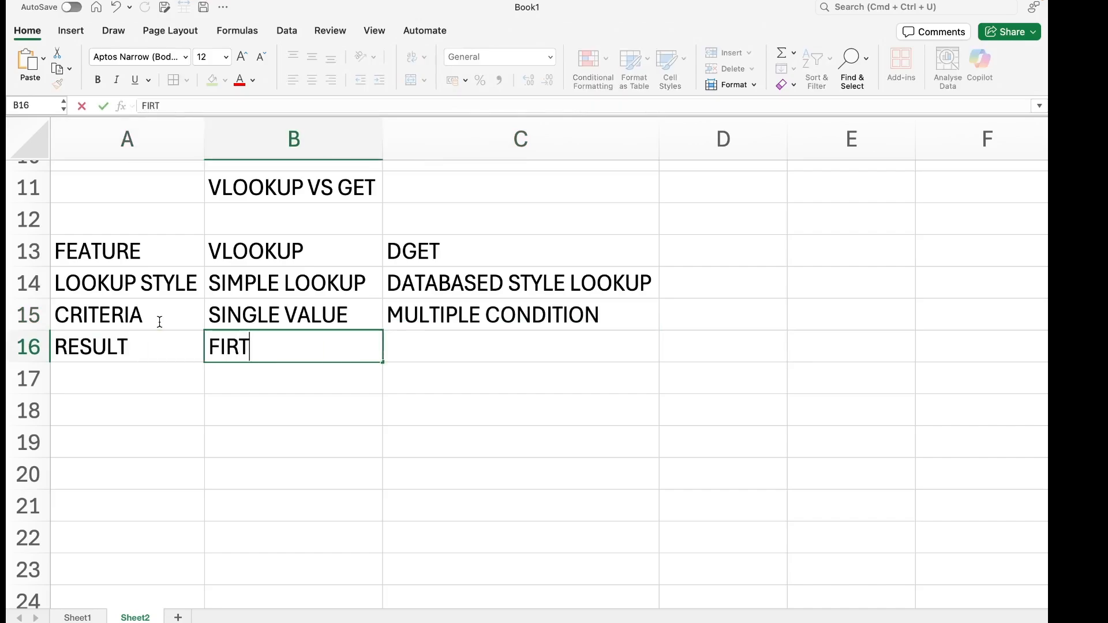
key(BackSpace)
text(ST MATCH)
key(Tab)
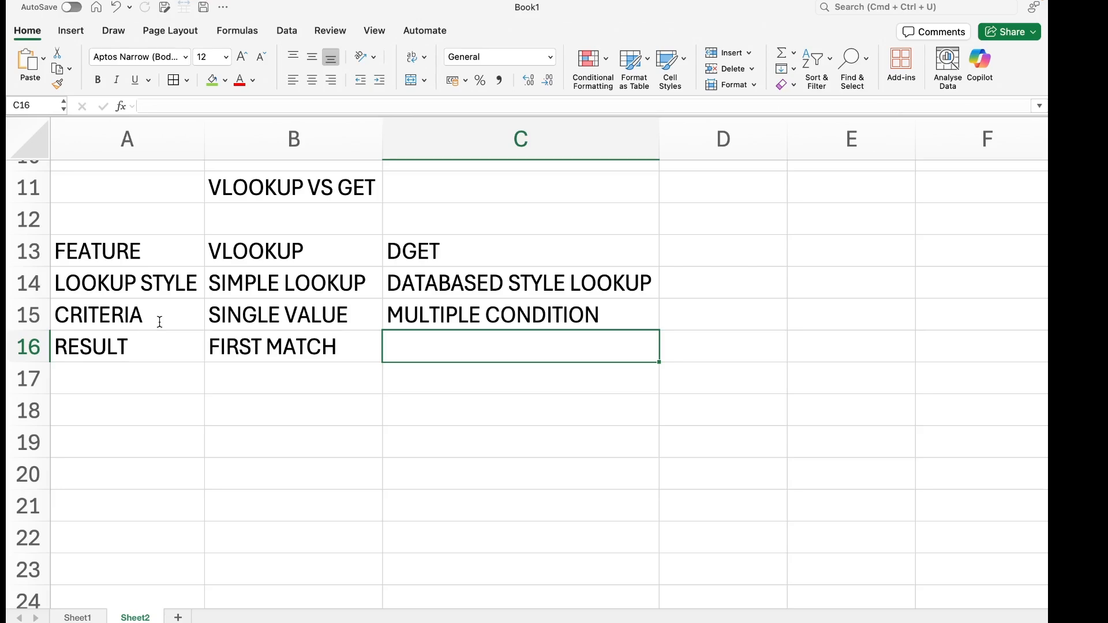
text(ONLY IF U)
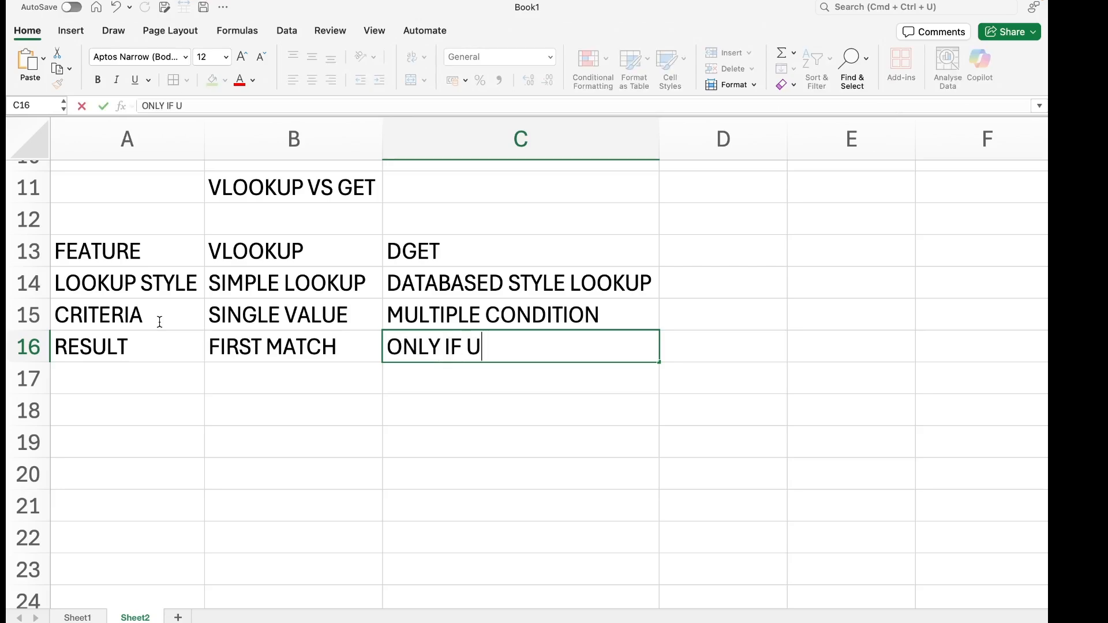
text(NIQUE)
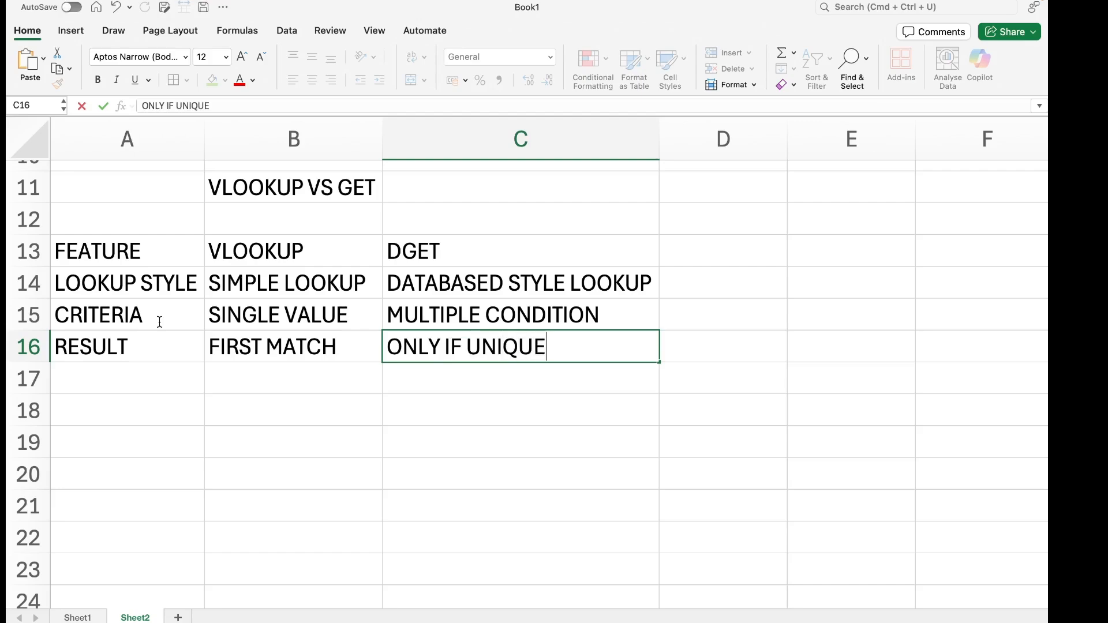
text( MATCH)
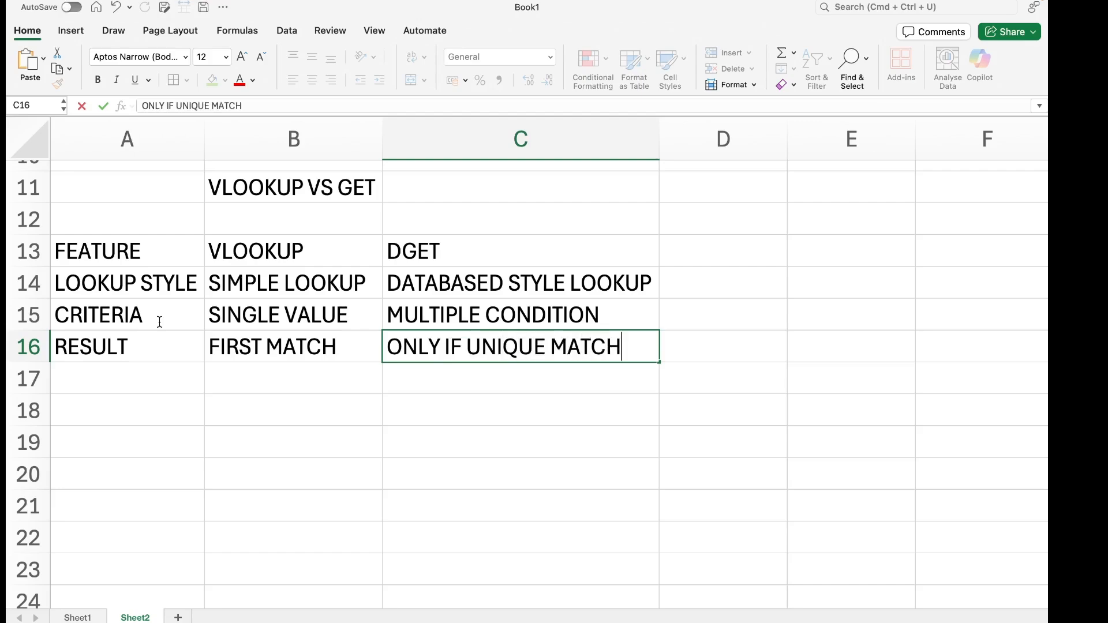
key(Return)
Enter the row label ERROR in A17 of the comparison table.
key(Left)
key(Left)
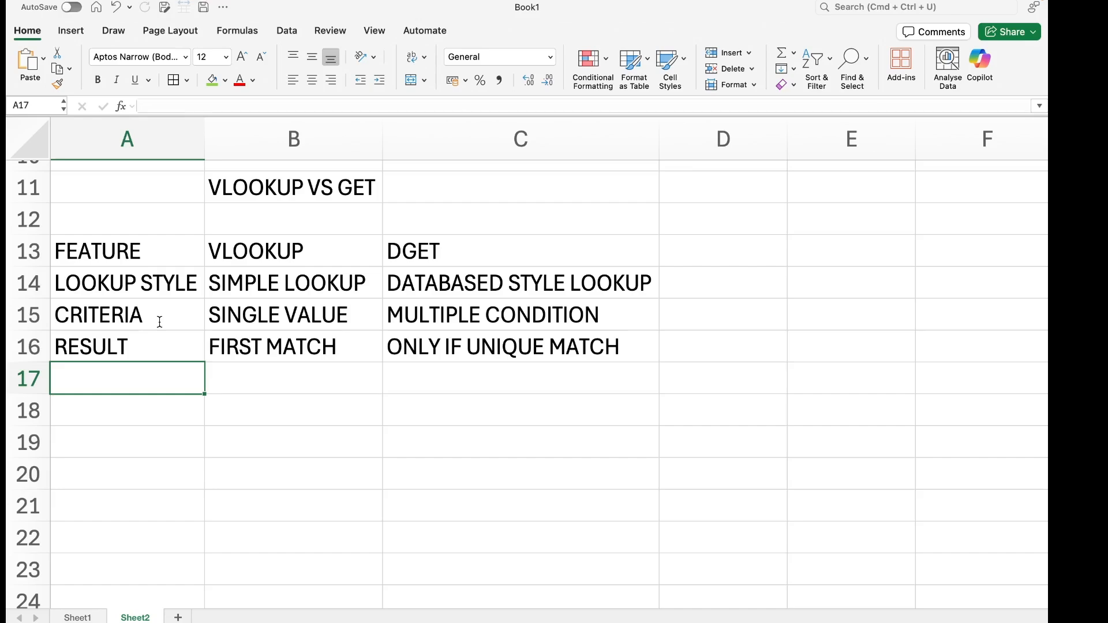
text(ERRO)
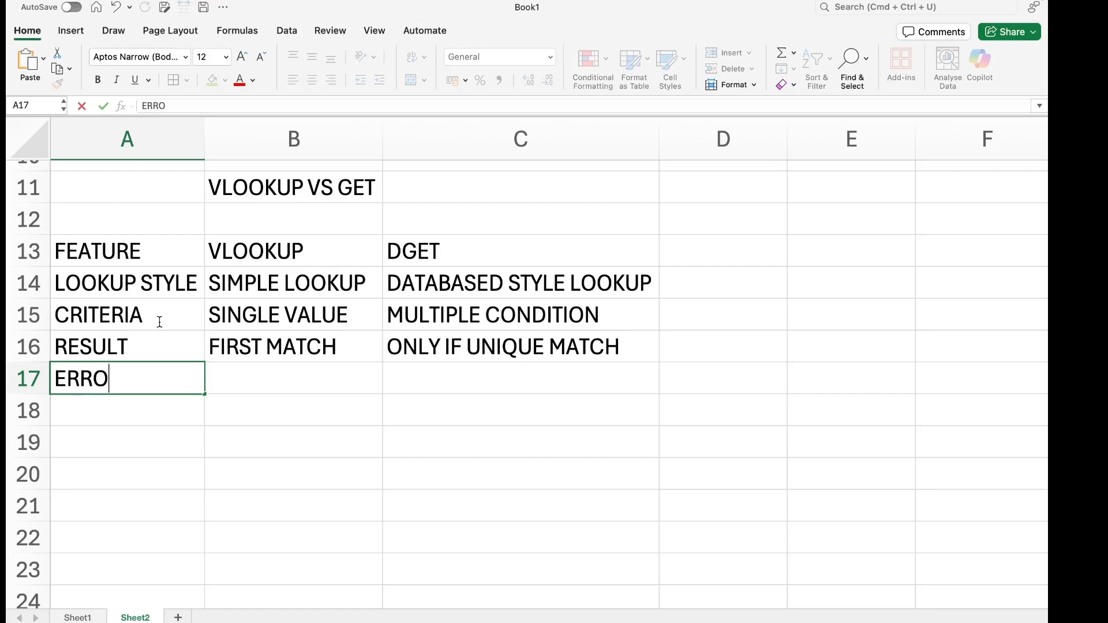
text(R)
key(Tab)
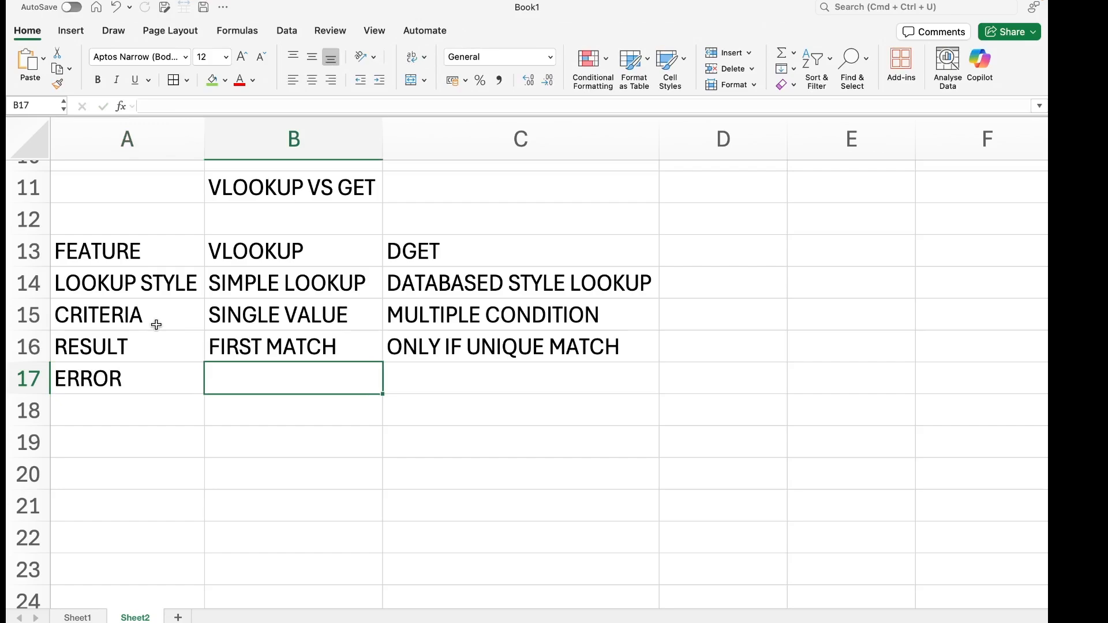
Enter DOESN'T MIND DUPLICATES in B17 and widen column B to fit the text.
text(SON)
key(BackSpace)
key(BackSpace)
key(BackSpace)
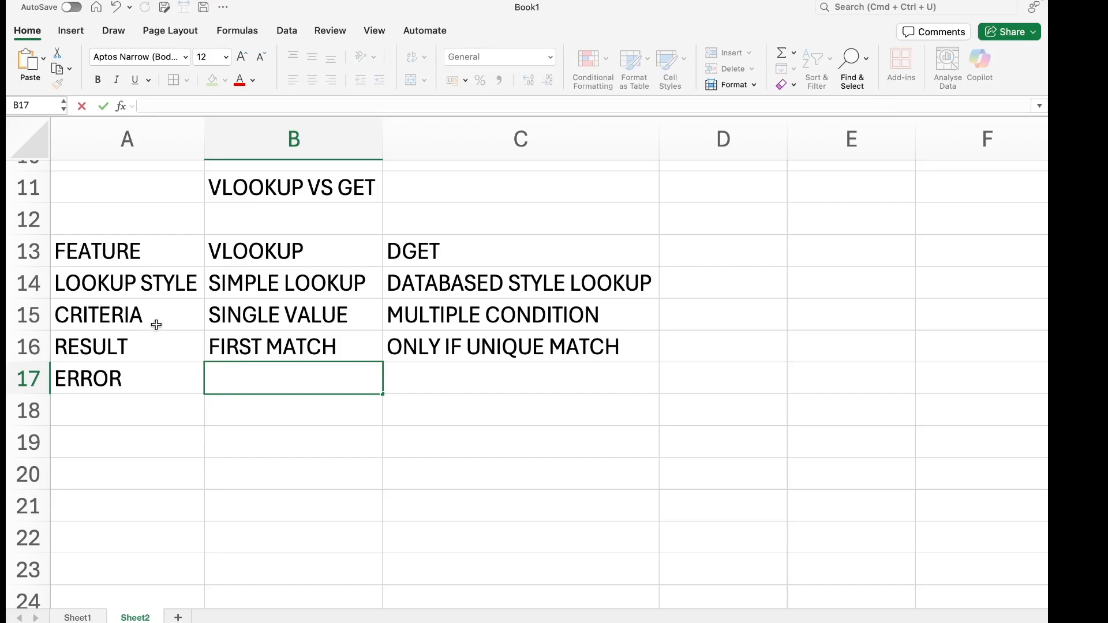
text(DON)
key(BackSpace)
text(SM)
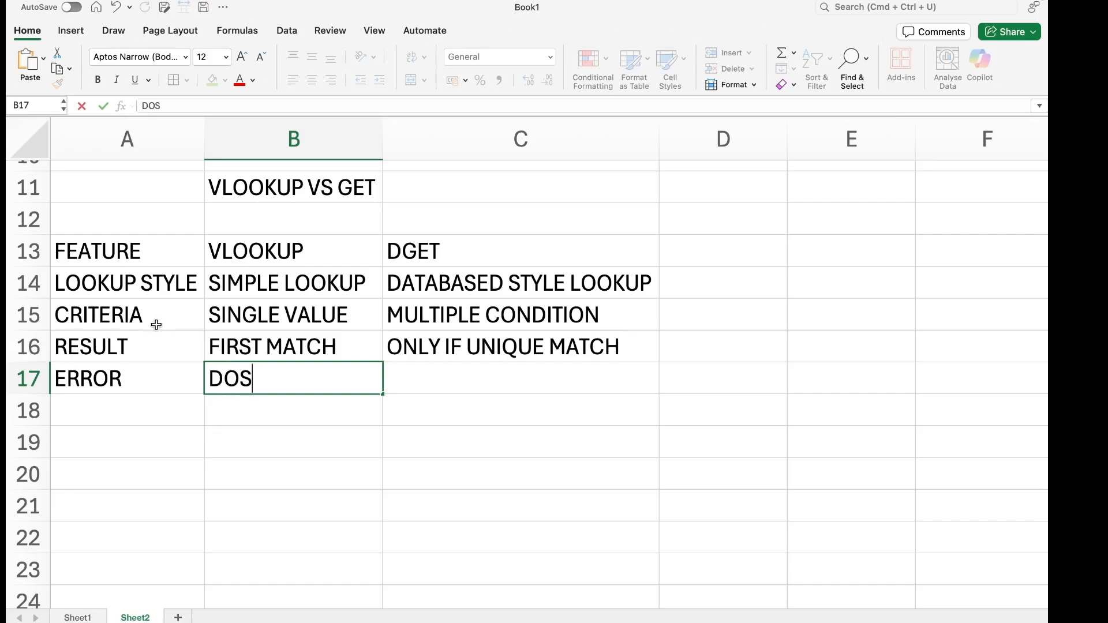
key(BackSpace)
key(BackSpace)
text(ESN'T MIND CU)
key(BackSpace)
key(BackSpace)
text(DUPLICATES)
key(Tab)
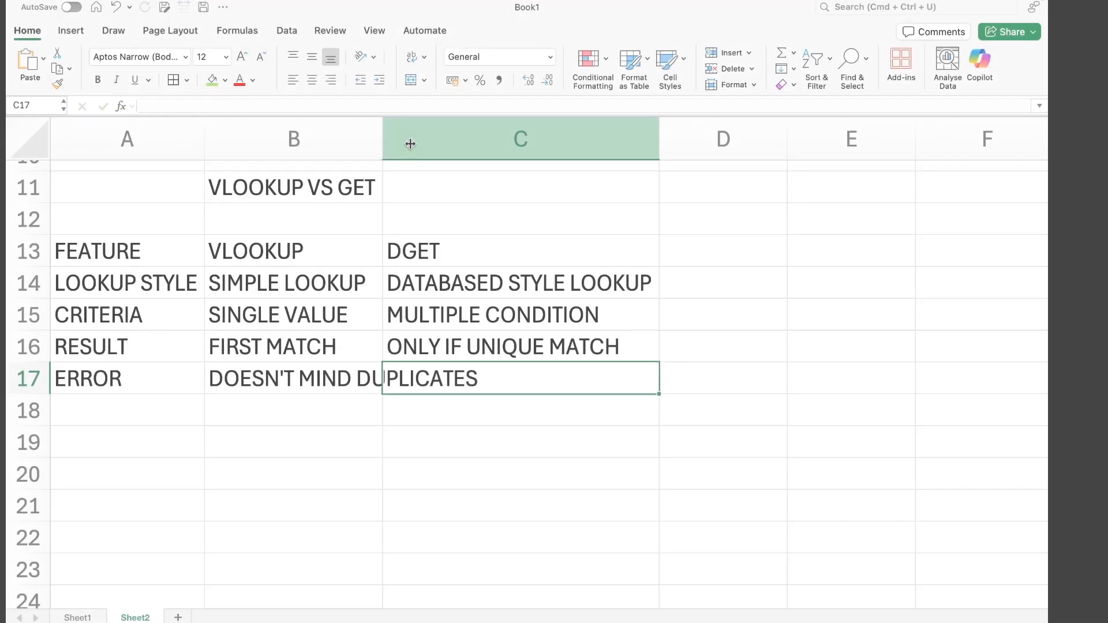
double_click(382, 148)
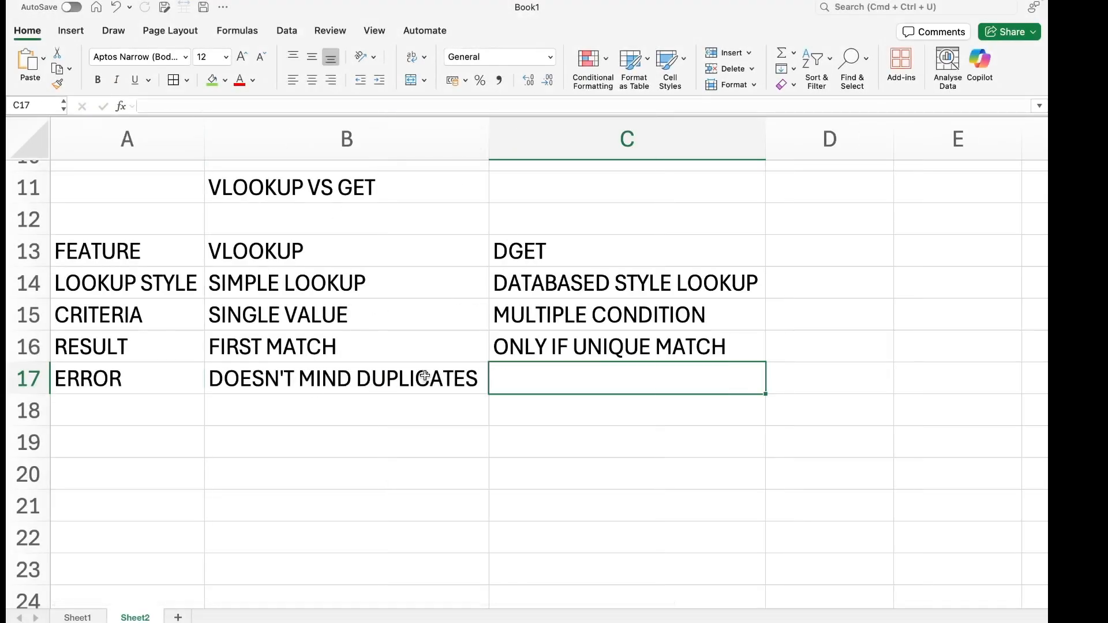
Enter GIVES ERROR ON DUPLICATES in C17 as the DGET entry of the ERROR row.
click(151, 386)
click(367, 392)
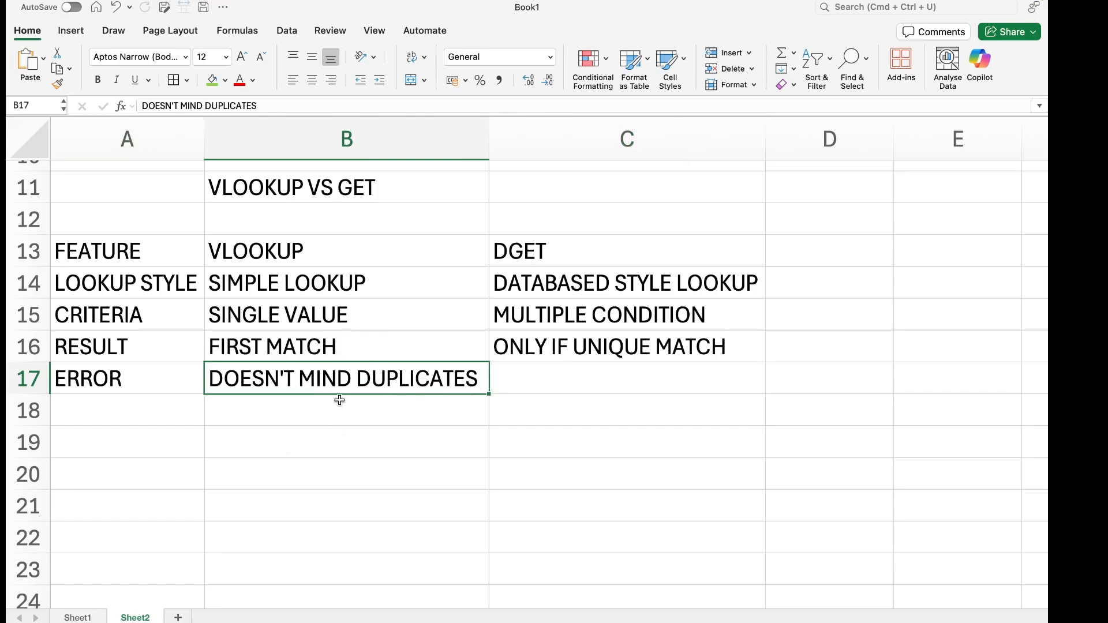
click(590, 383)
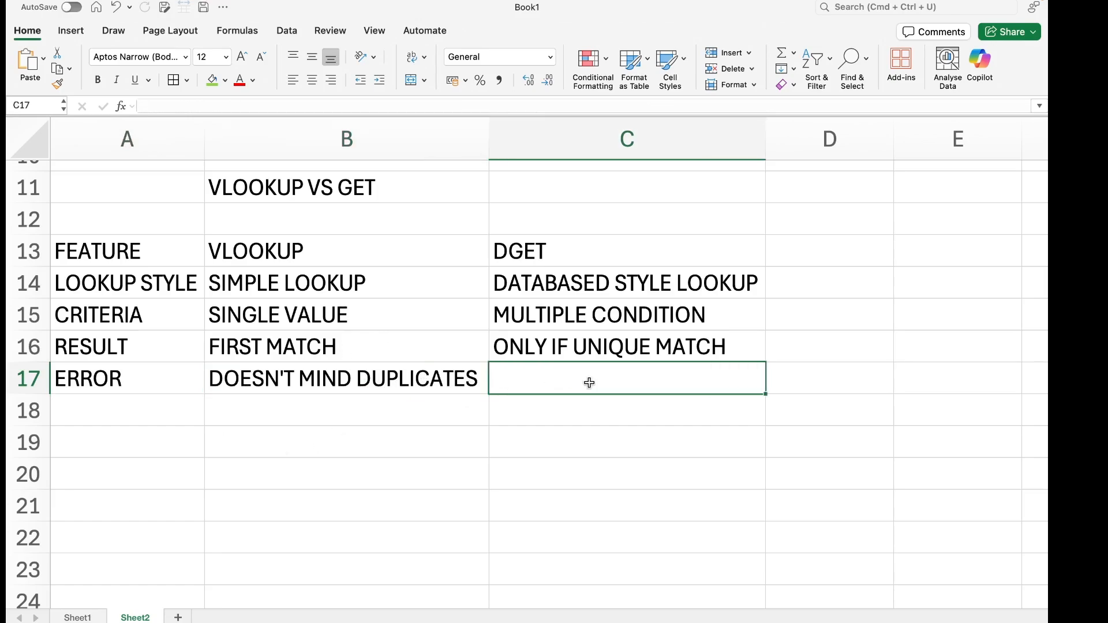
text(GIVES ERROR O)
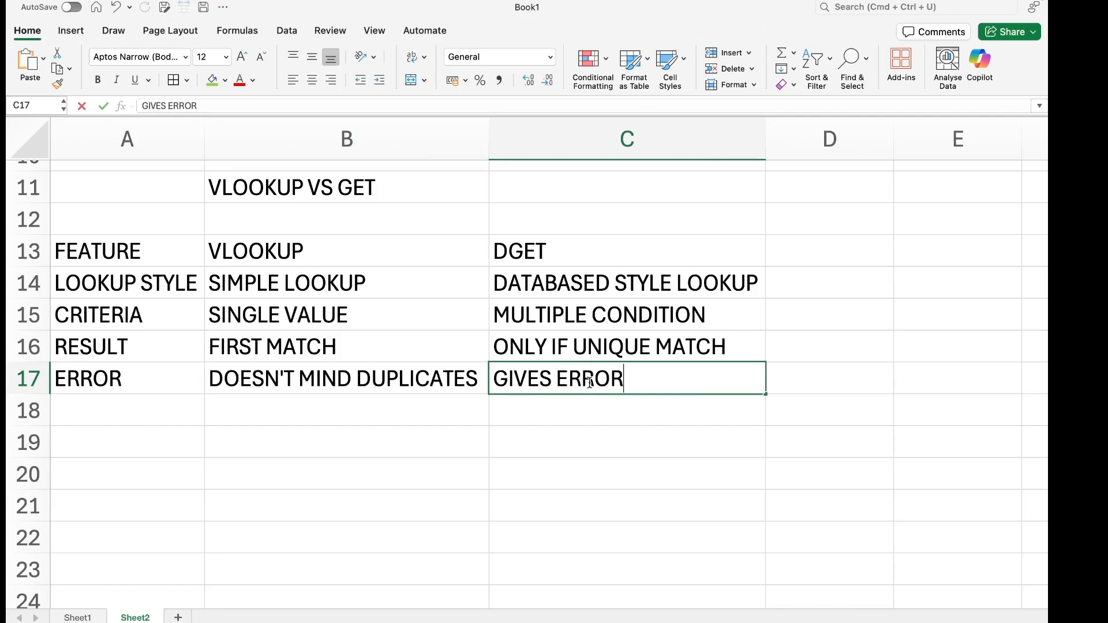
text(N DUPL)
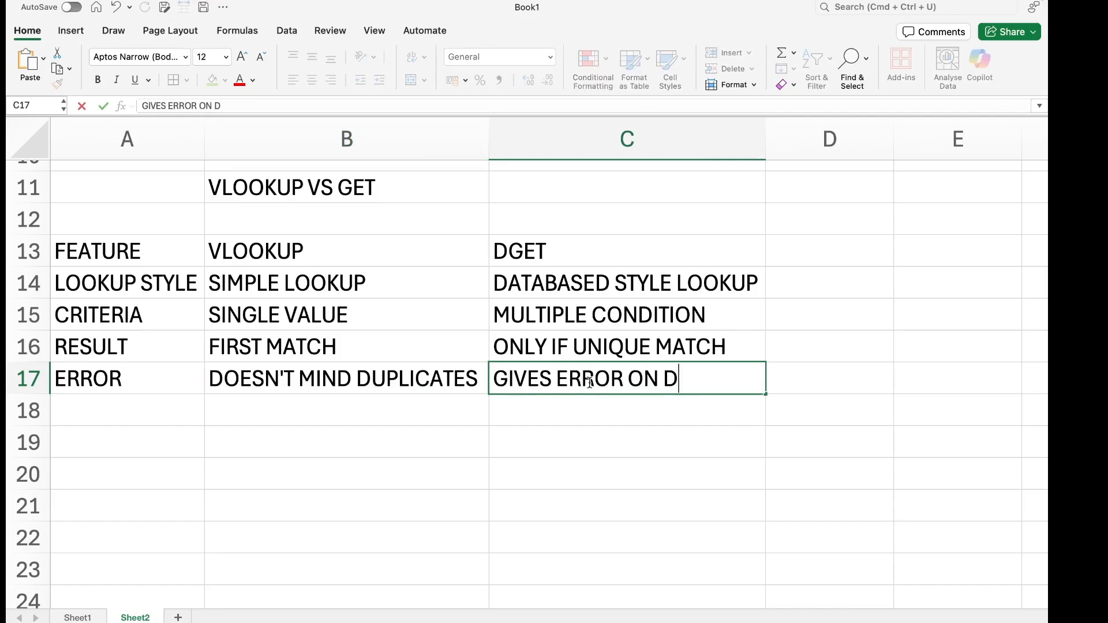
key(BackSpace)
text(PLICATES)
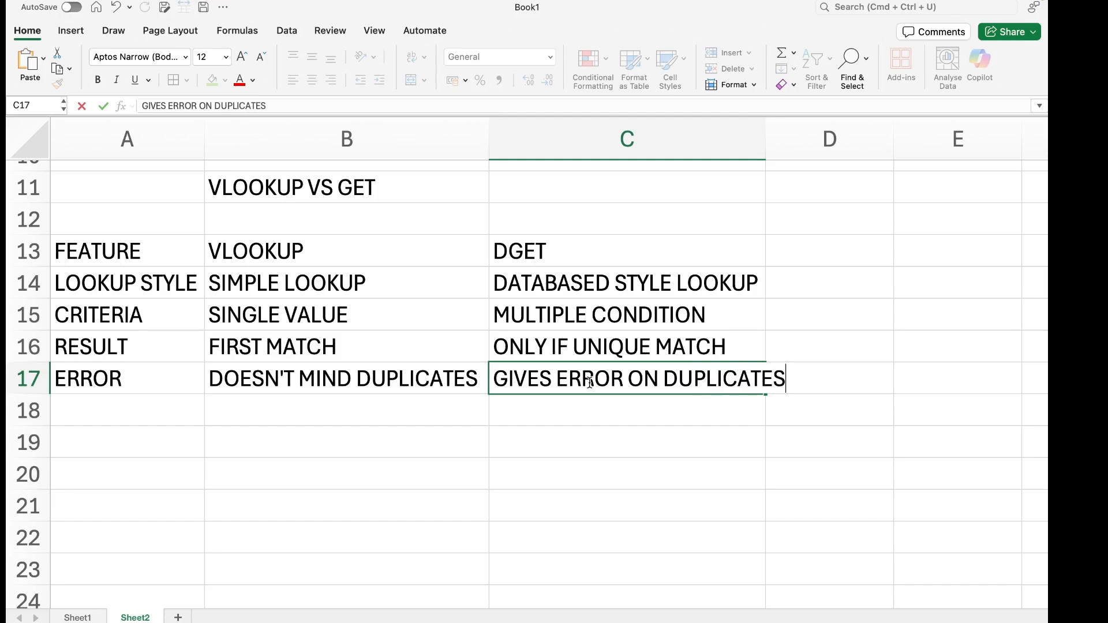
key(Return)
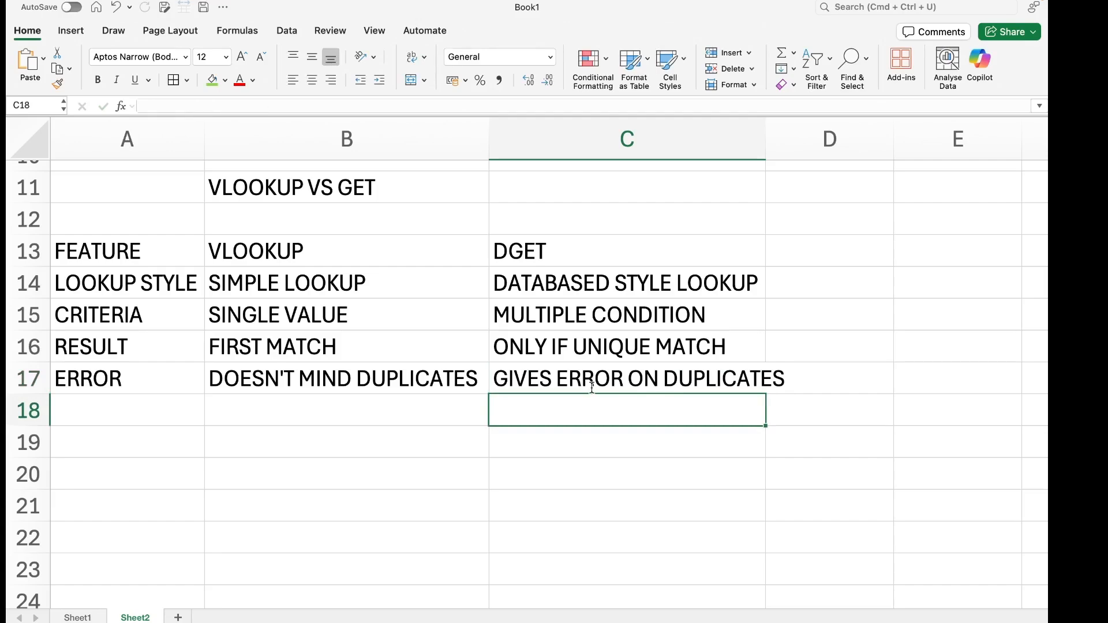
Enter the row label USE CASE in A18 of the comparison table.
key(Left)
key(Left)
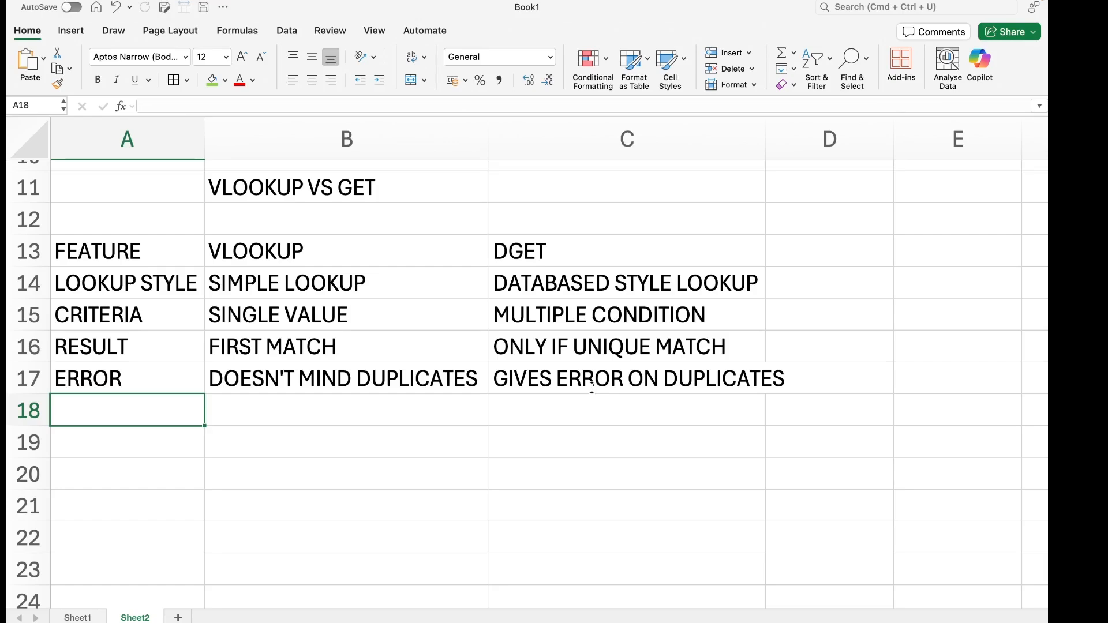
text(USE CASE)
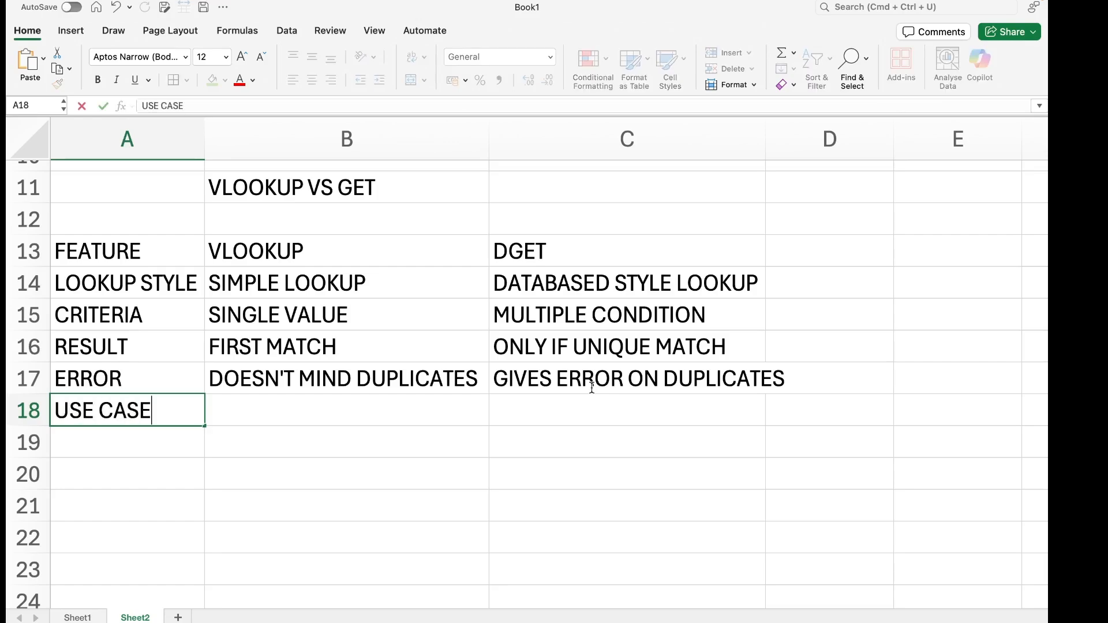
key(BackSpace)
key(BackSpace)
text(SE)
key(Tab)
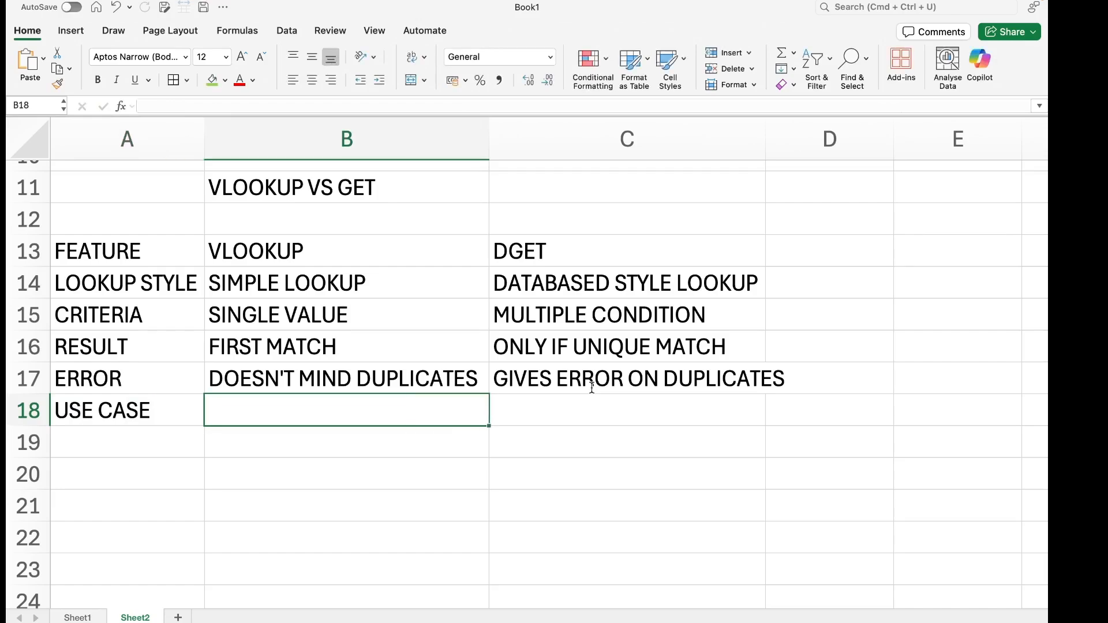
Enter DATA SIMPLE in B18 as the VLOOKUP entry of the USE CASE row.
text(DATA SIM)
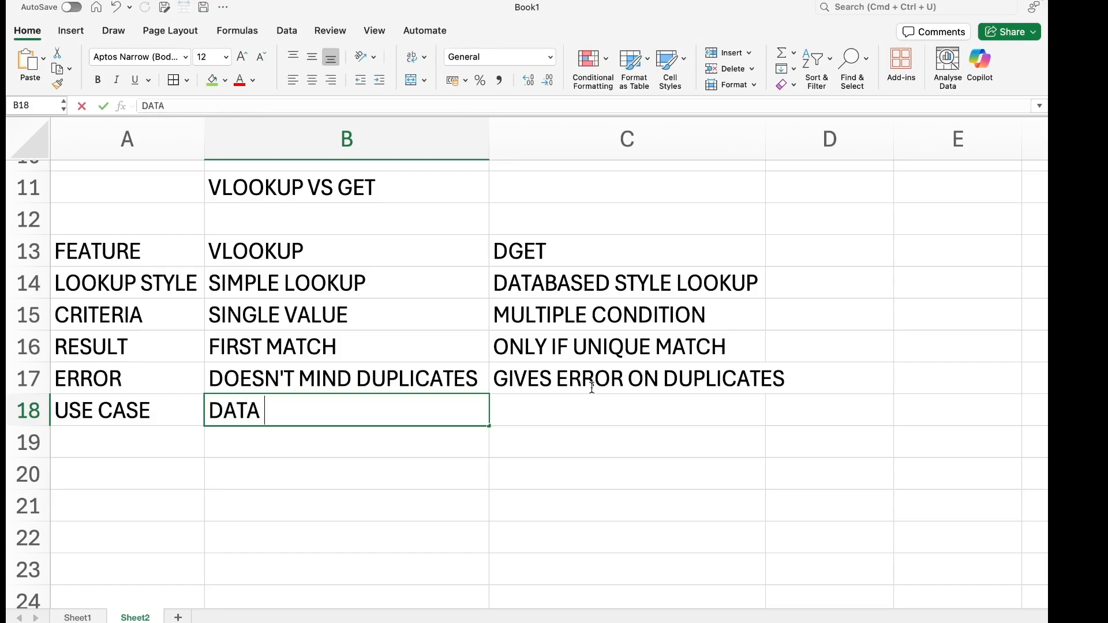
text(PLE)
key(Tab)
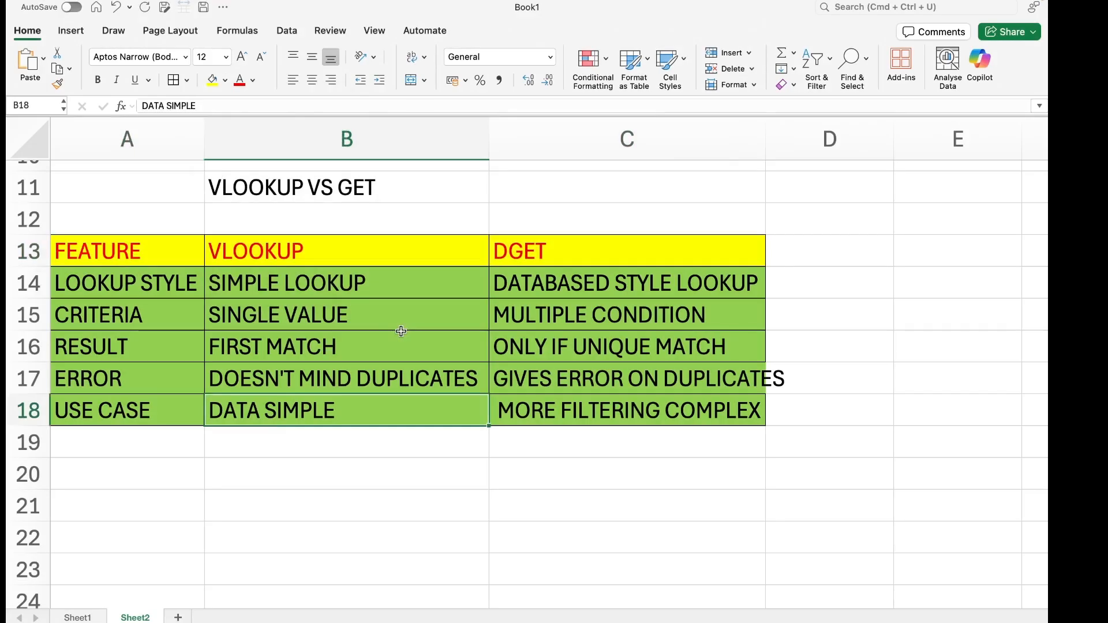
Fill the VLOOKUP VS GET title cell B11 with yellow.
click(337, 182)
click(211, 79)
click(406, 549)
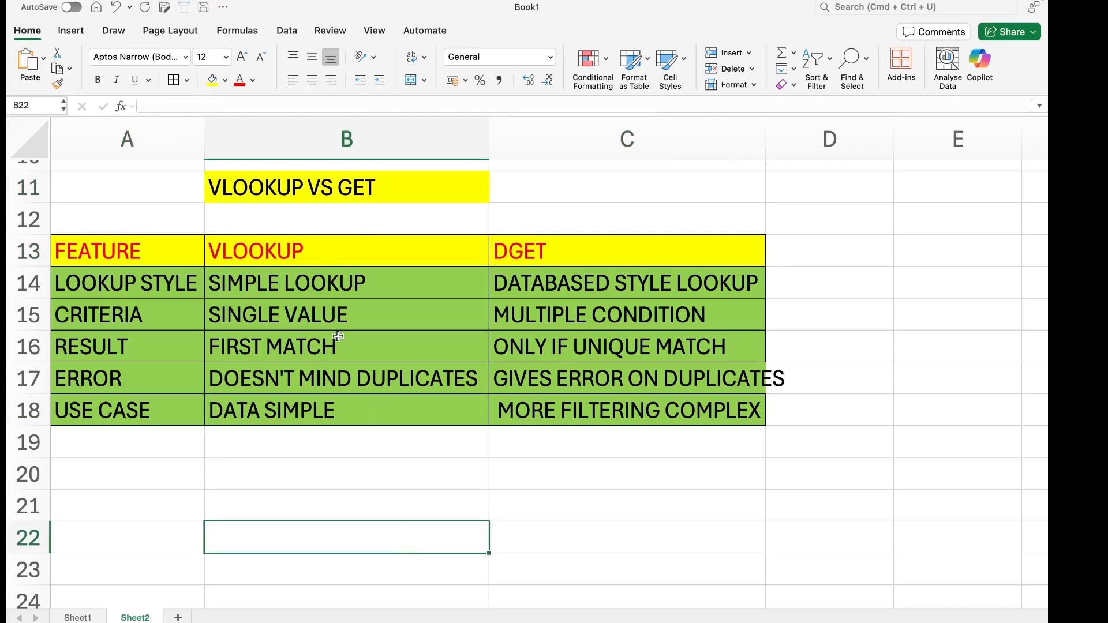